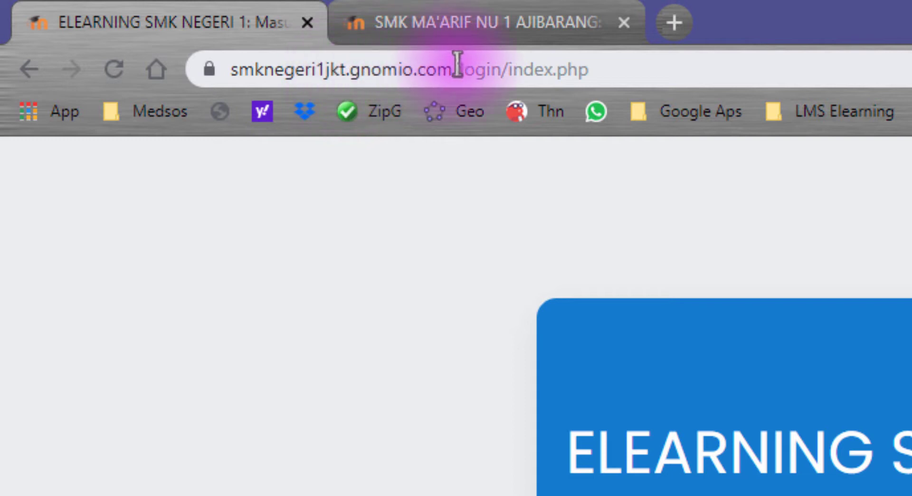
- Highlight the gnomio.com domain in the ELEARNING SMK NEGERI 1 site's address
left_click(433, 67)
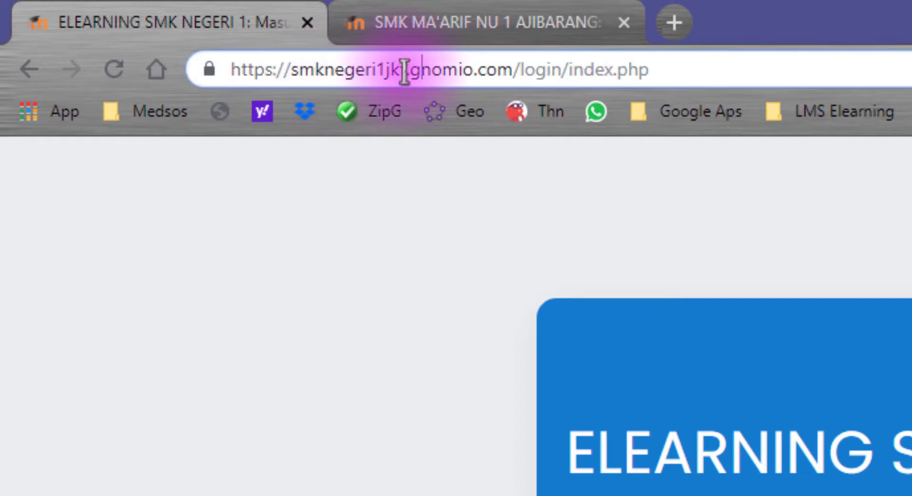
left_click_drag(411, 72, 514, 70)
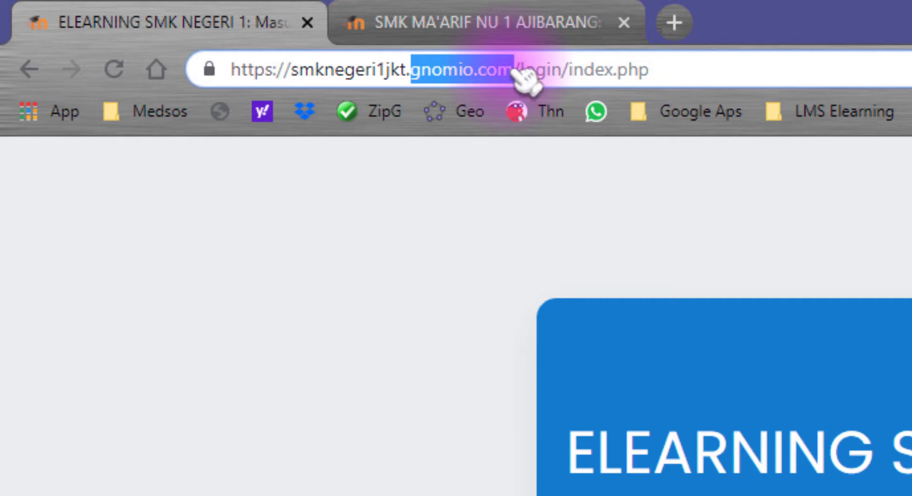
left_click(692, 71)
- Log in to ELEARNING SMK NEGERI 1 as admin and dismiss the browser's offer to update the saved password
left_click(613, 252)
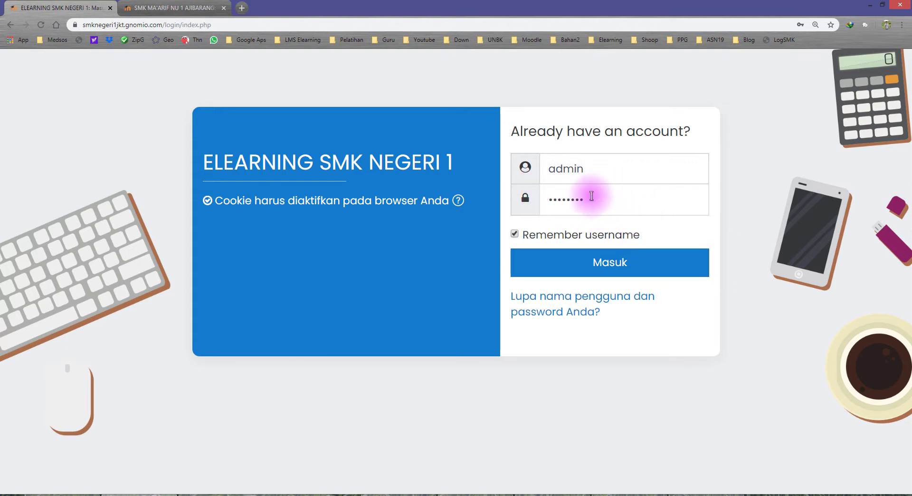
left_click(625, 262)
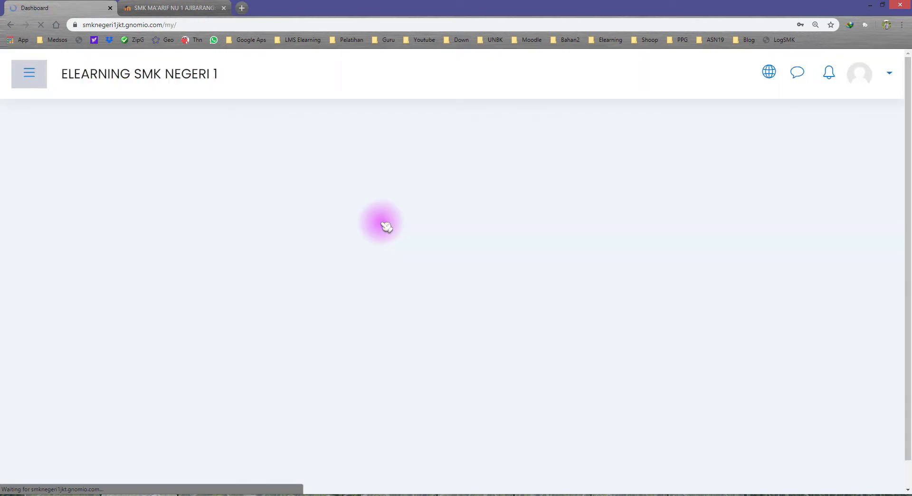
scroll(320, 204, "down", 3)
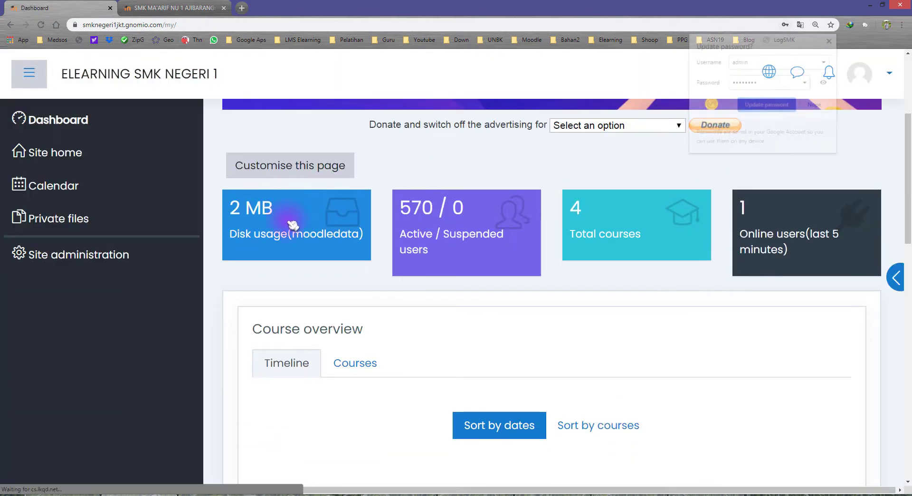
scroll(308, 242, "down", 1)
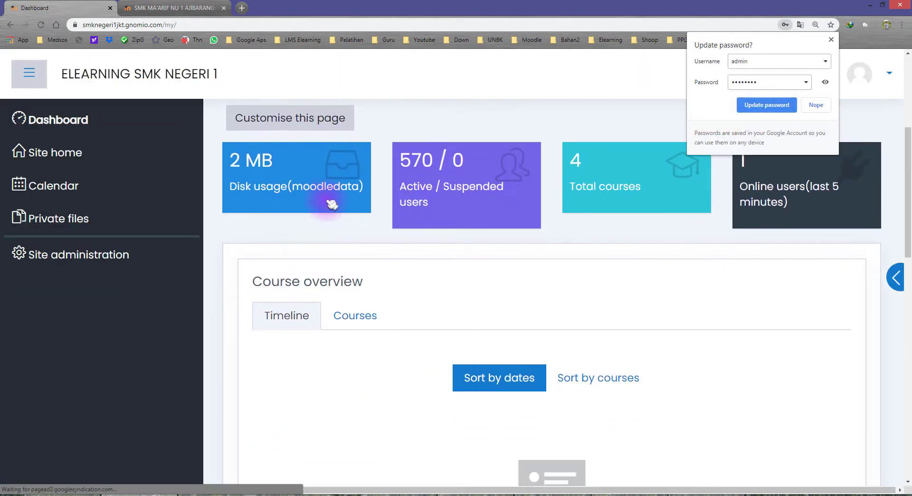
left_click(831, 40)
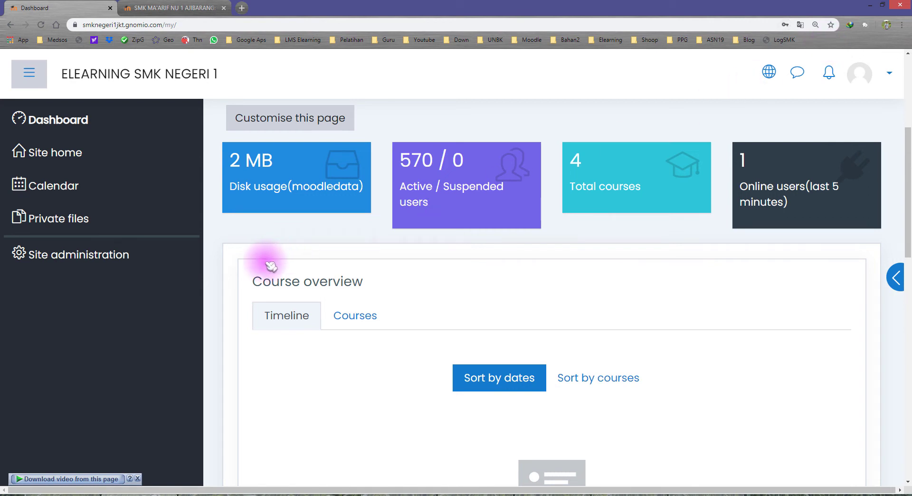
- Open the Theme selector from the Appearance section of Site administration
left_click(80, 257)
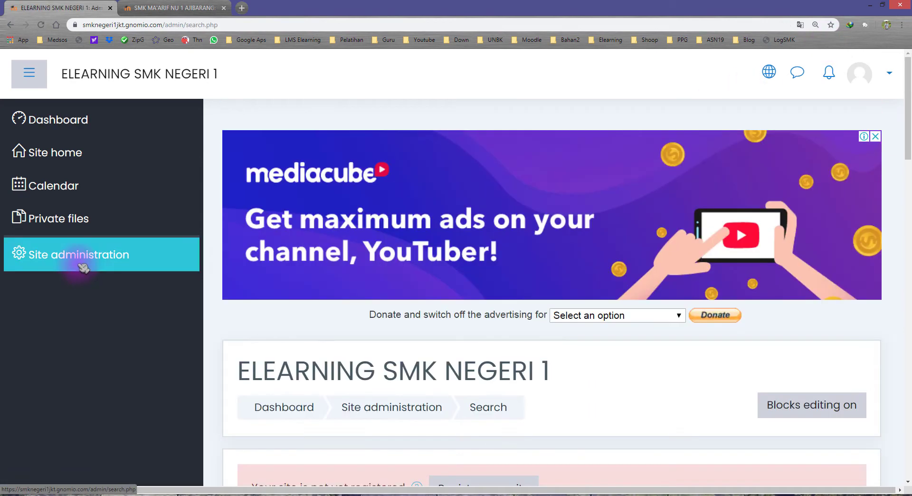
scroll(116, 239, "down", 2)
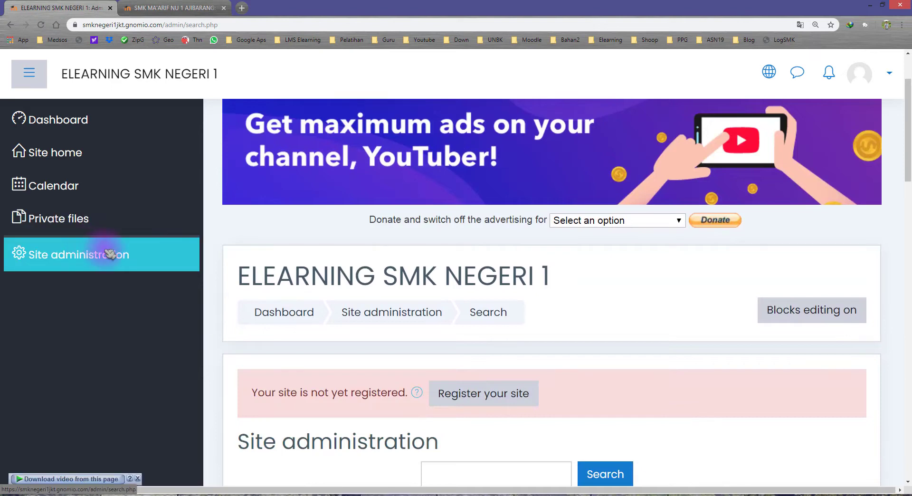
scroll(356, 281, "down", 5)
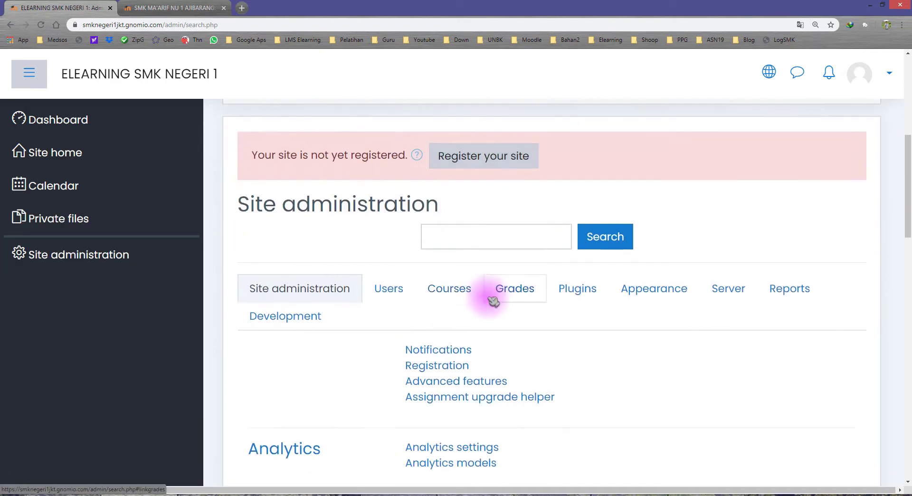
left_click(660, 296)
scroll(655, 293, "down", 3)
scroll(468, 275, "down", 4)
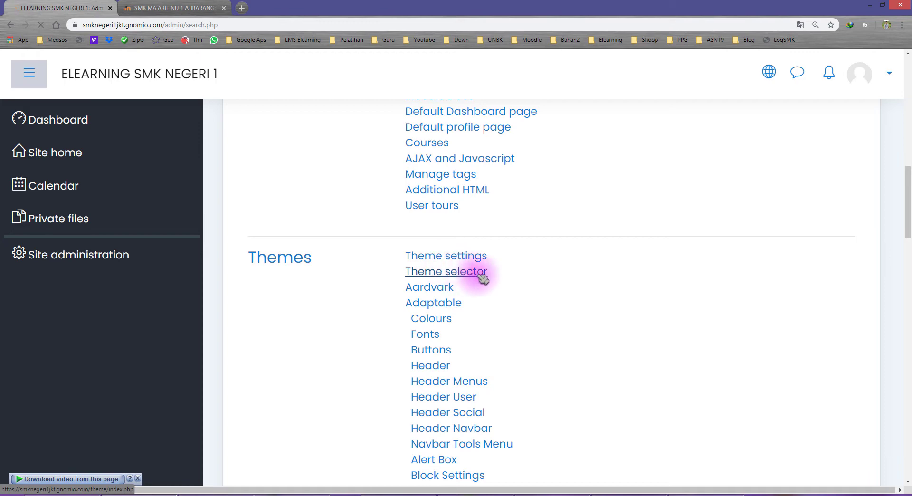
- Open the theme choices for the Default device type
scroll(523, 273, "down", 3)
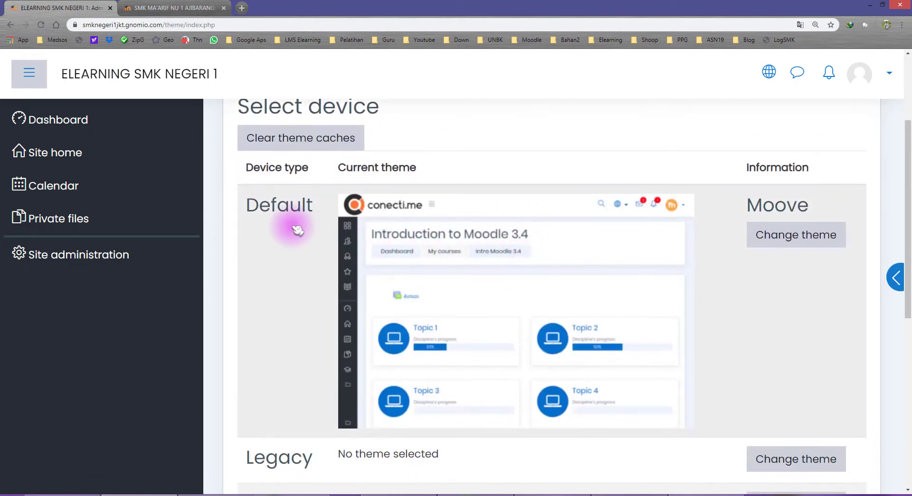
scroll(304, 237, "down", 5)
scroll(314, 252, "up", 5)
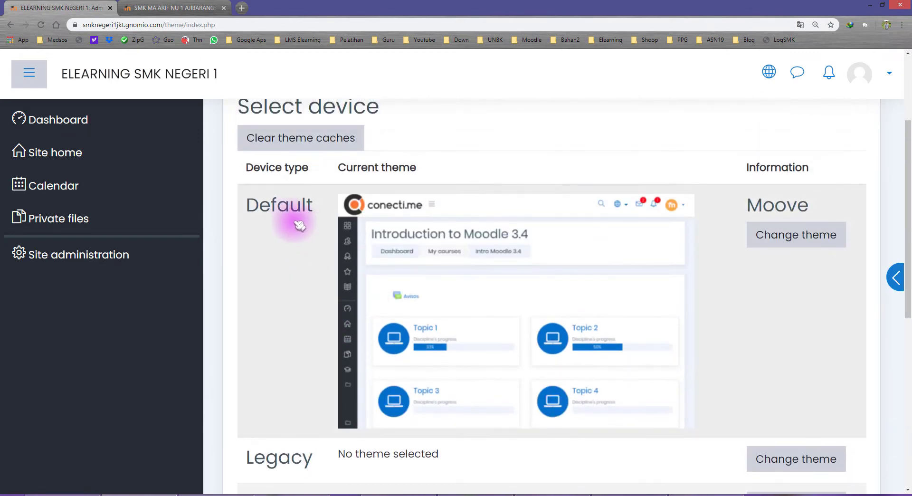
double_click(288, 207)
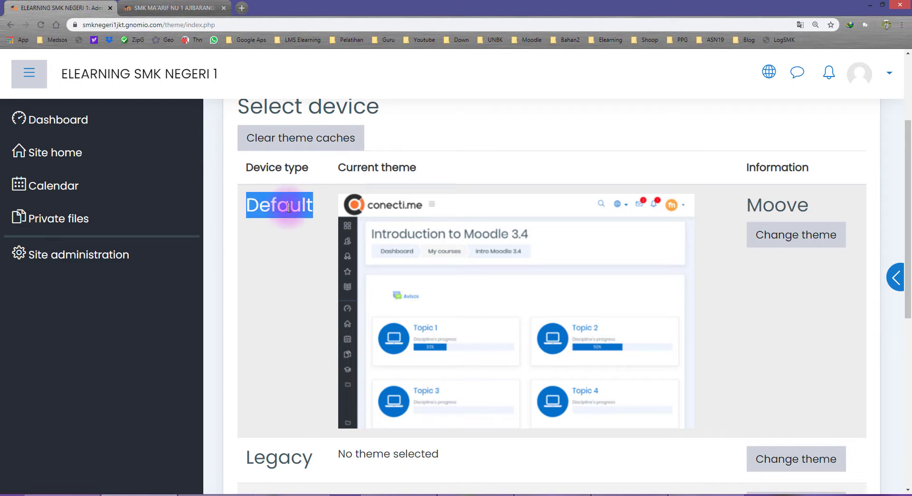
left_click(803, 235)
- Examine the themes offered for the default device, from Aardvark through Moove and More
scroll(698, 266, "down", 4)
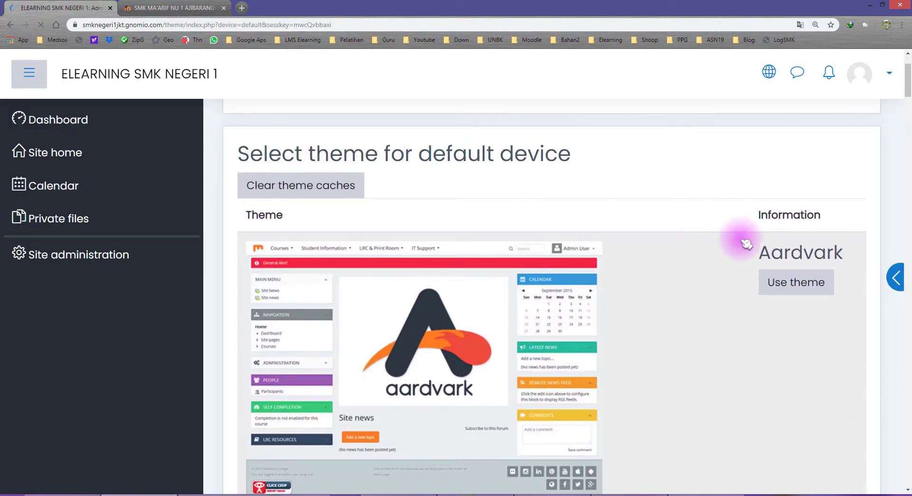
scroll(786, 256, "down", 15)
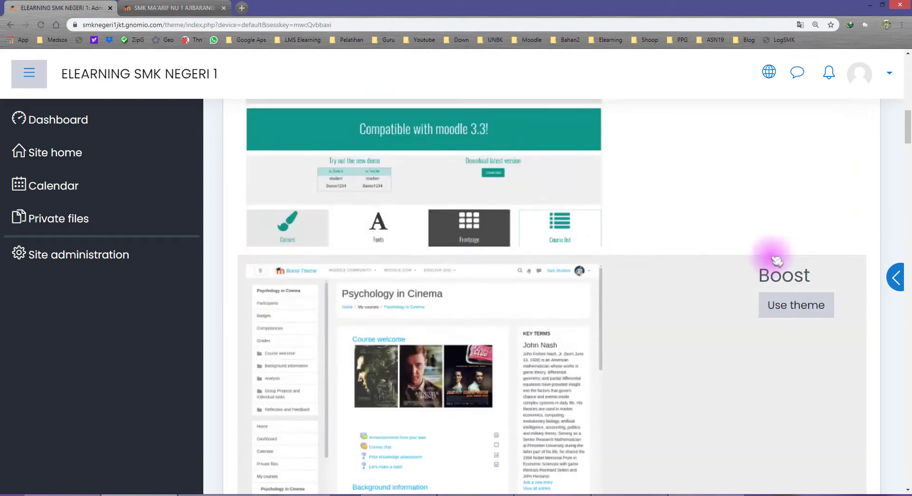
scroll(783, 276, "down", 20)
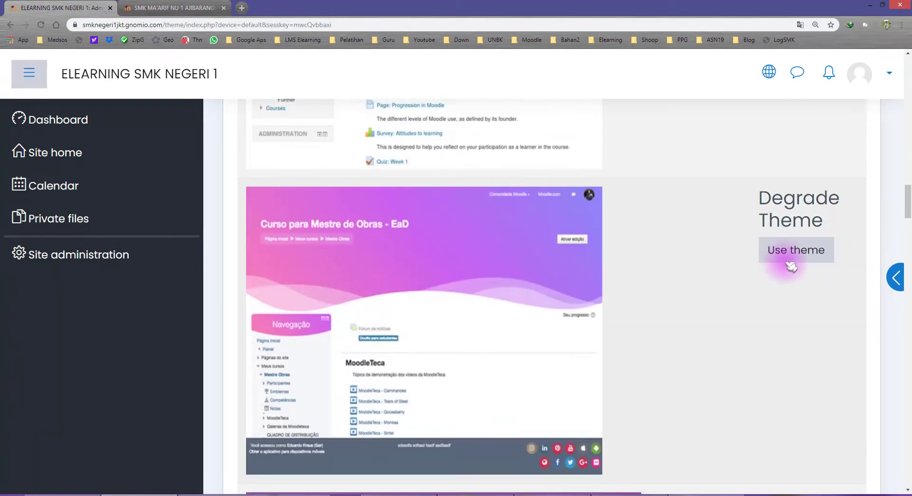
scroll(786, 259, "down", 20)
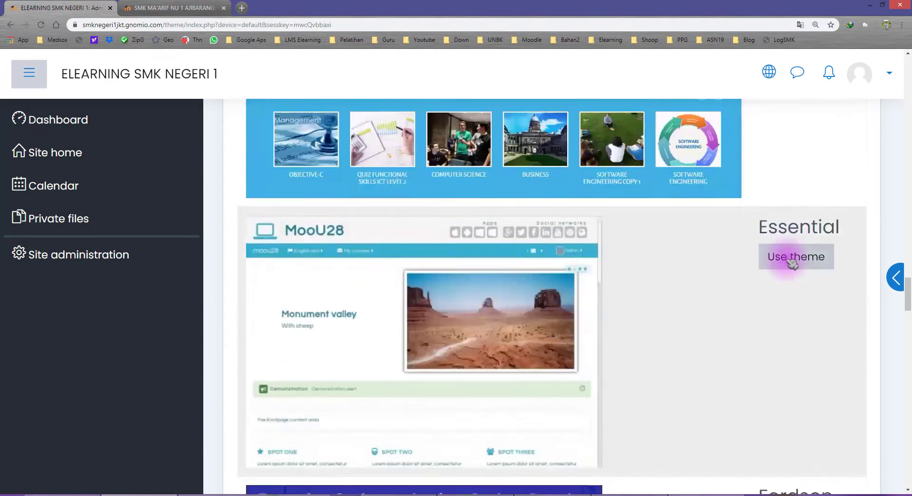
scroll(797, 300, "down", 13)
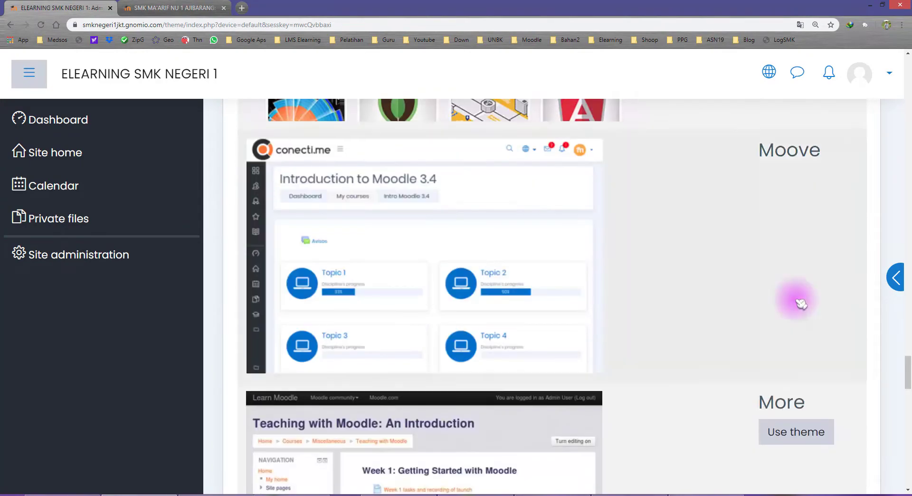
scroll(801, 303, "up", 20)
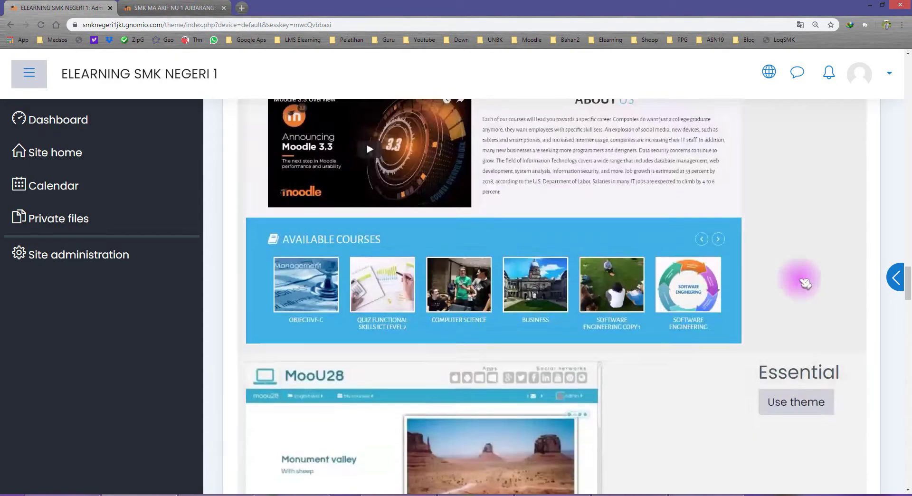
scroll(806, 278, "up", 20)
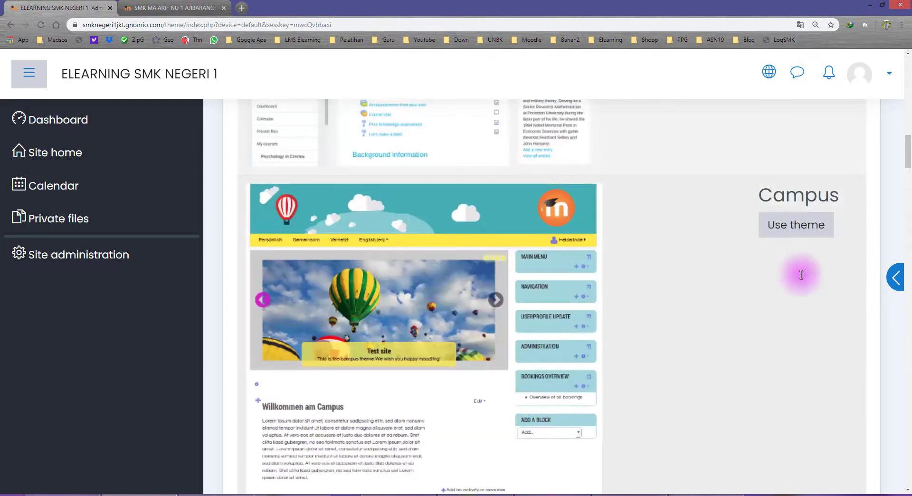
scroll(736, 268, "up", 18)
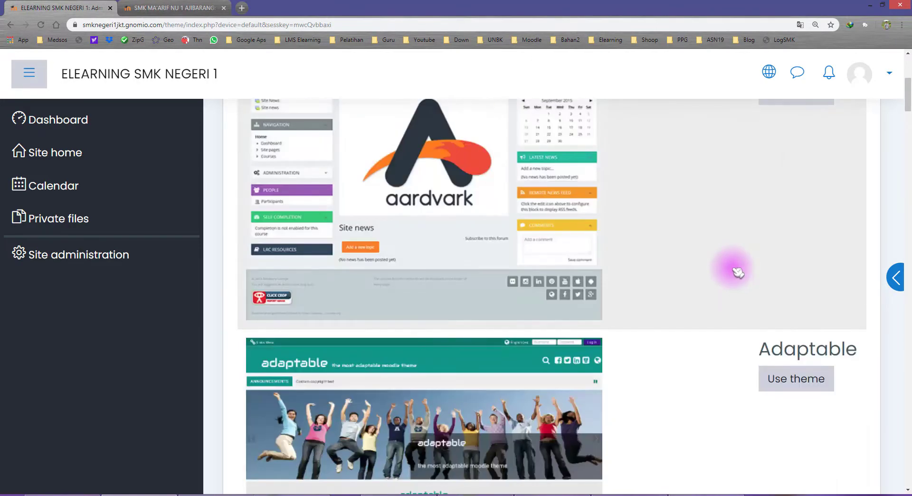
scroll(738, 272, "up", 5)
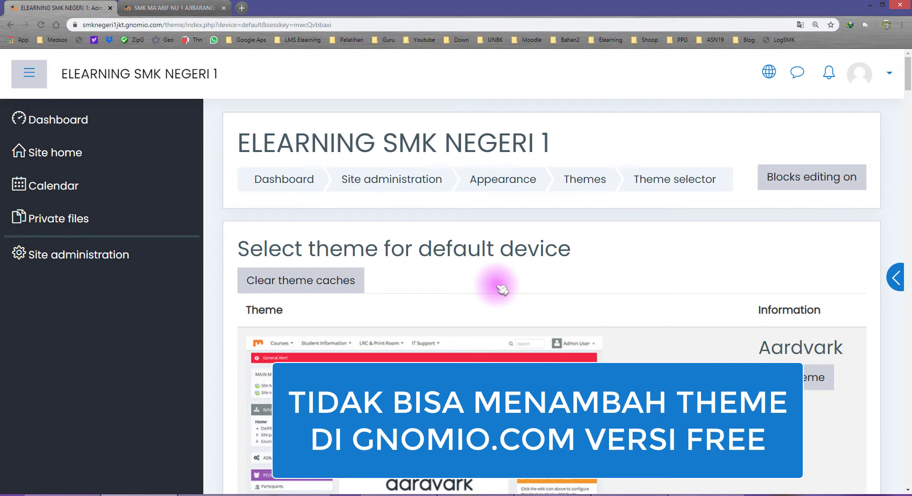
scroll(728, 309, "down", 15)
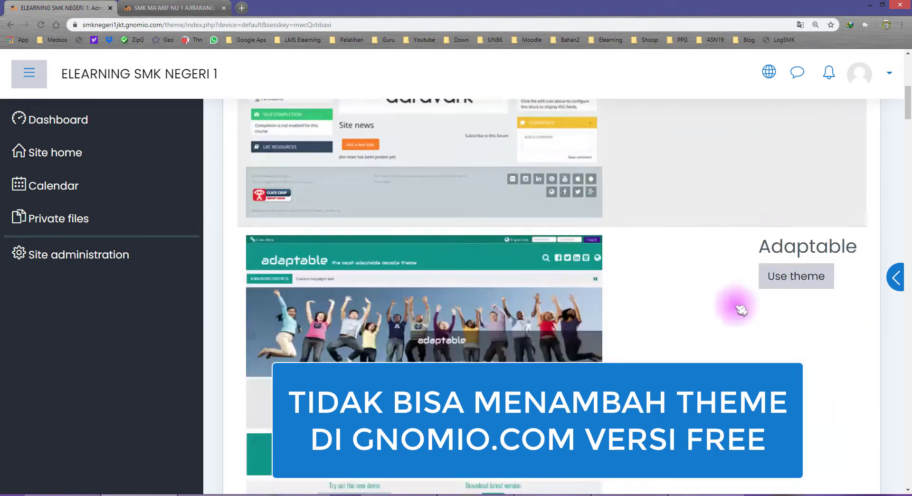
scroll(707, 309, "down", 20)
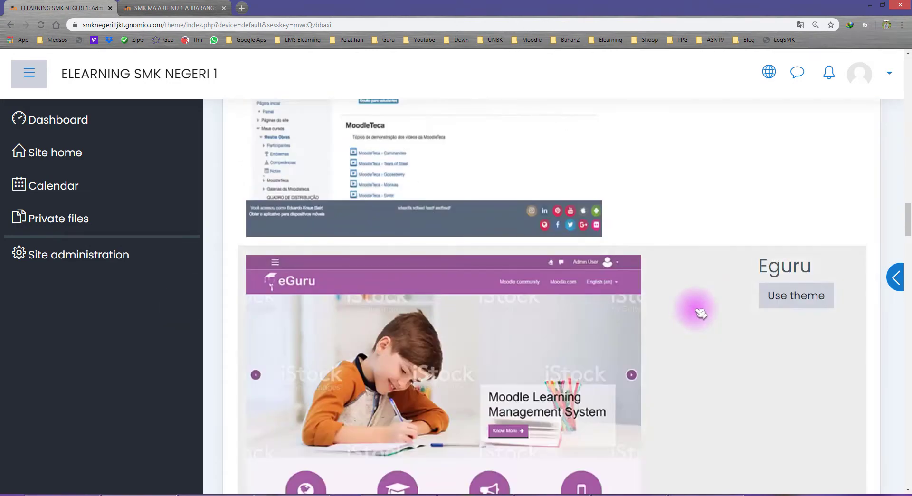
scroll(697, 311, "up", 10)
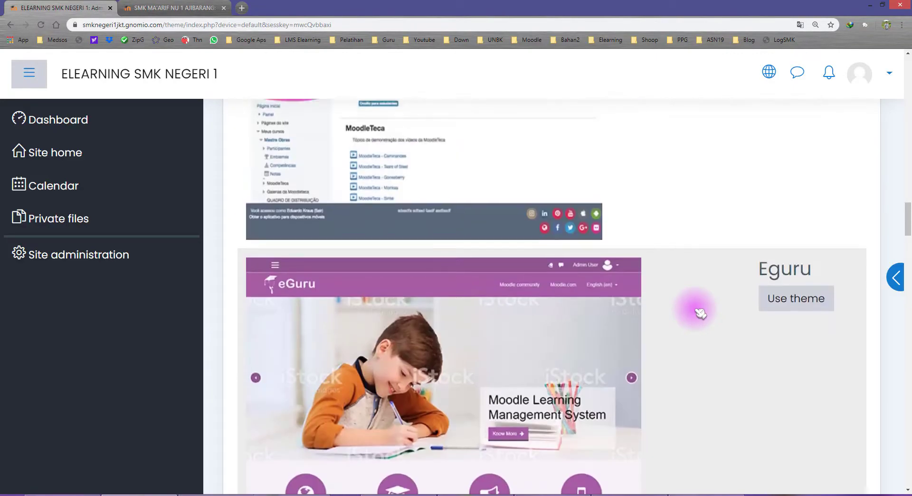
scroll(689, 309, "up", 12)
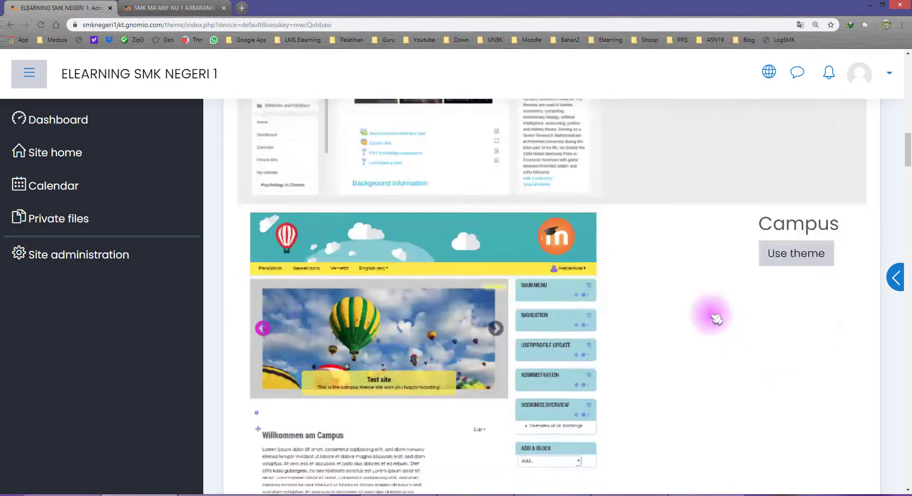
scroll(715, 317, "down", 8)
scroll(716, 319, "down", 6)
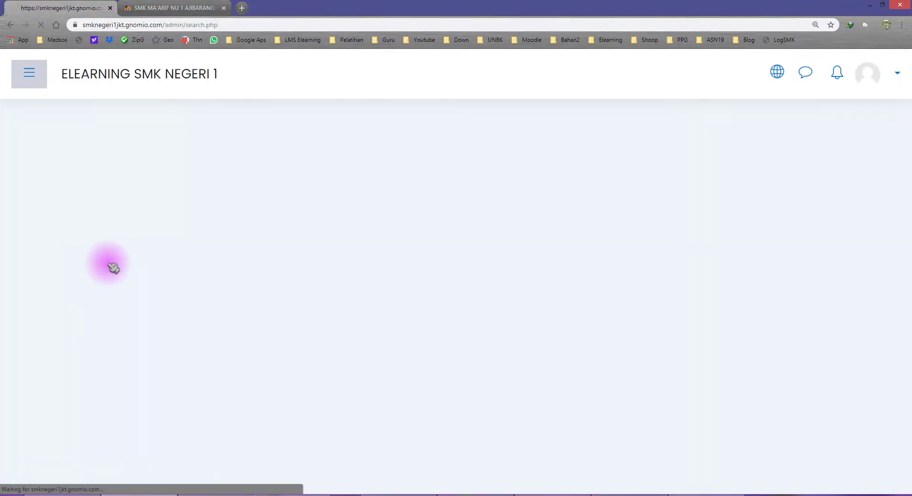
- Return to Site administration and open its Plugins section
scroll(259, 275, "down", 4)
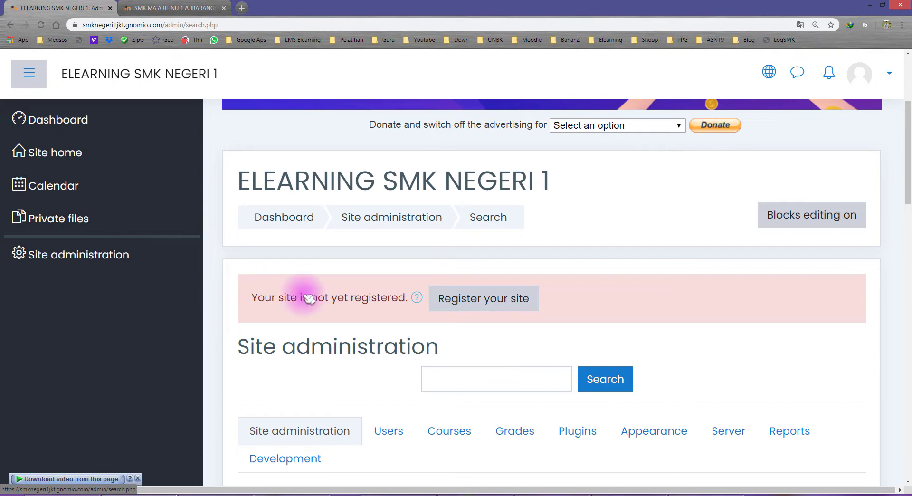
scroll(404, 309, "down", 4)
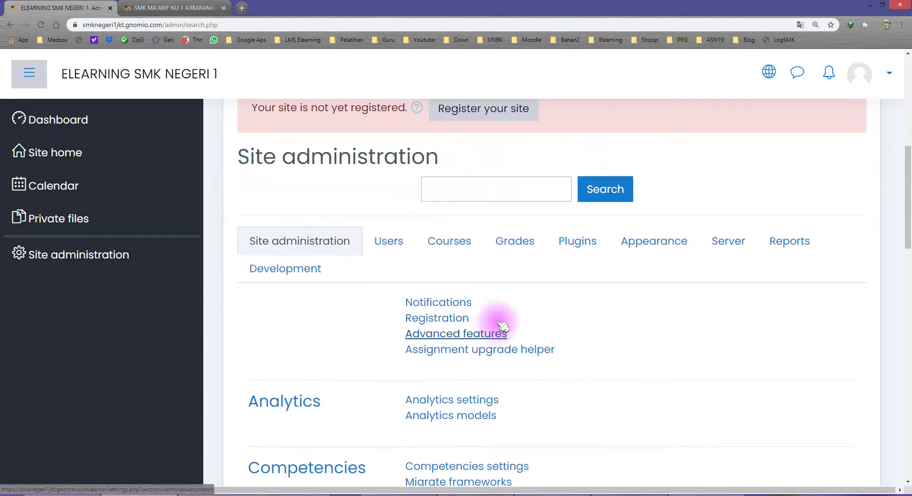
left_click(576, 244)
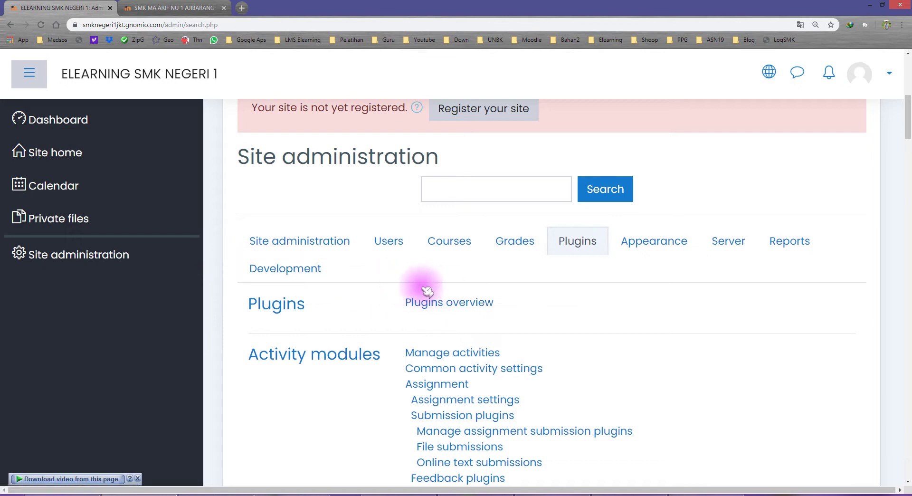
- Switch to the SMK MA'ARIF NU 1 AJIBARANG site, log in as admin and open its Site administration
left_click(162, 7)
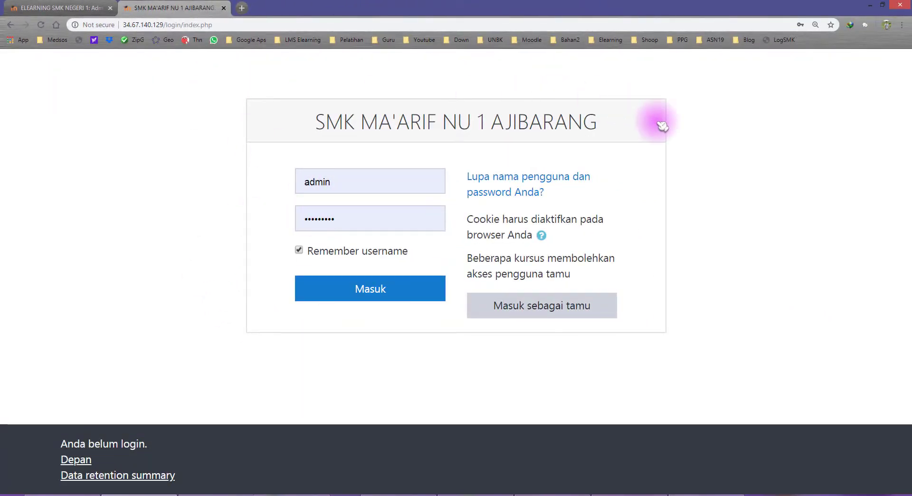
left_click(361, 291)
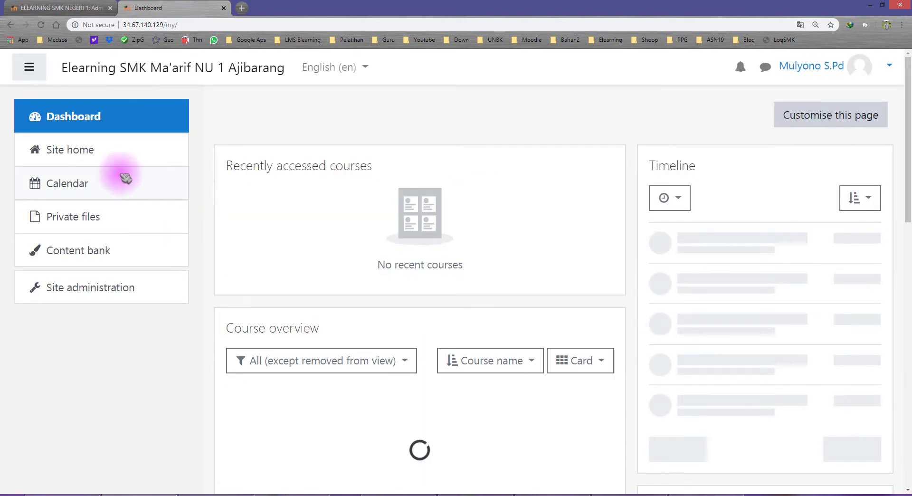
left_click(114, 288)
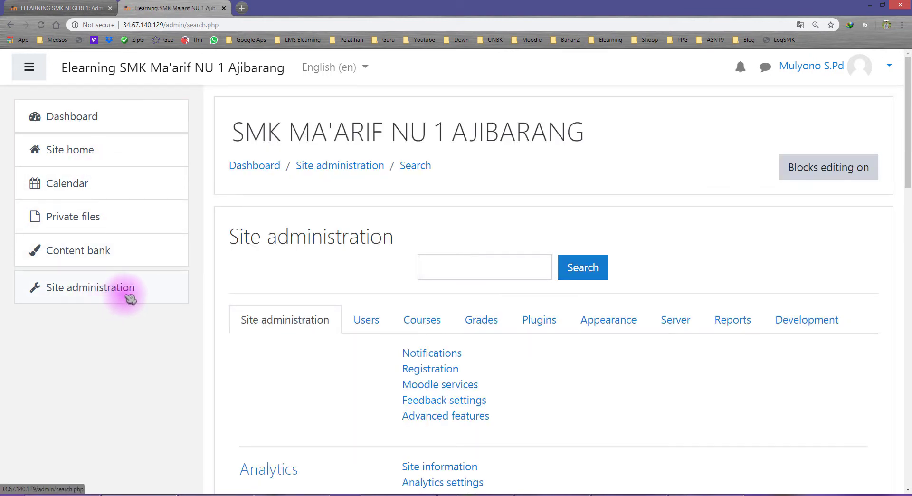
scroll(143, 295, "down", 3)
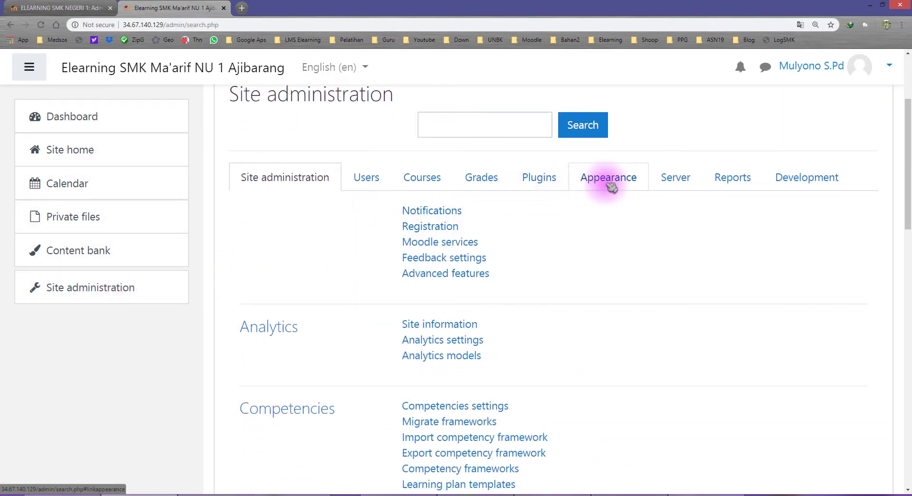
- Compare the Plugins section of the Ajibarang site with the Gnomio site's and close the Gnomio site
left_click(557, 185)
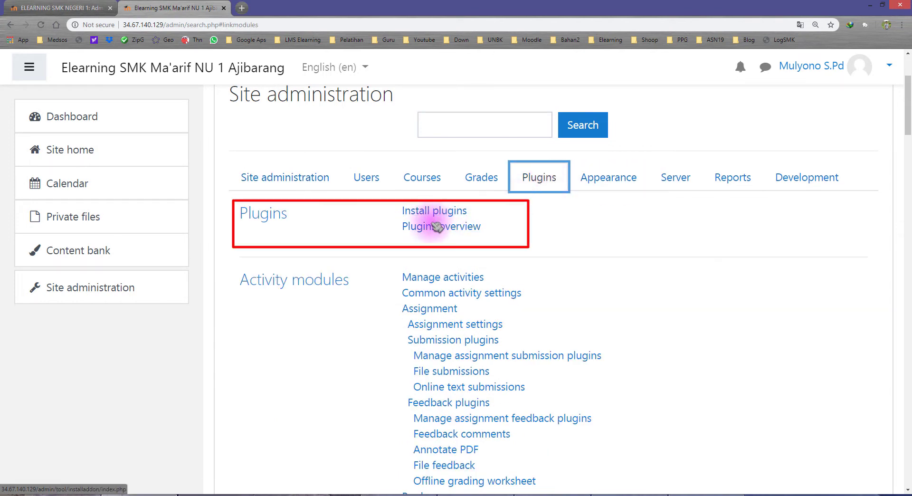
left_click(60, 7)
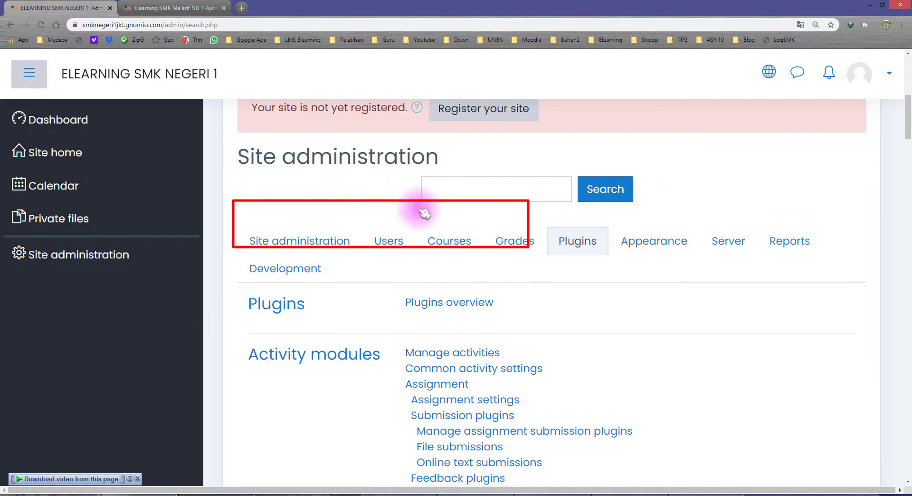
scroll(418, 204, "down", 2)
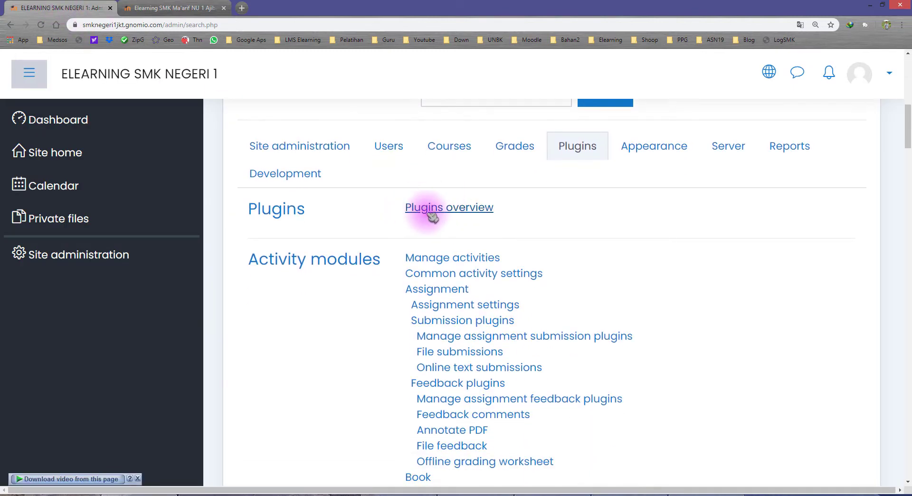
left_click(179, 9)
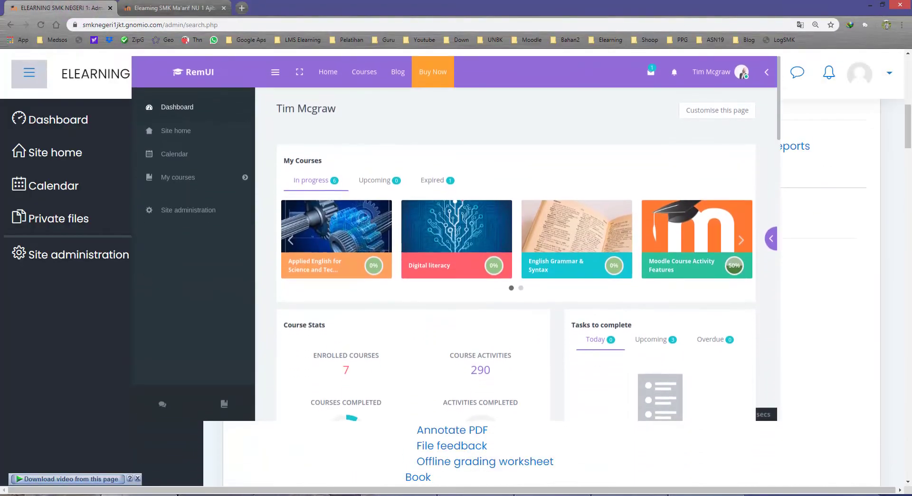
key("ctrl+w")
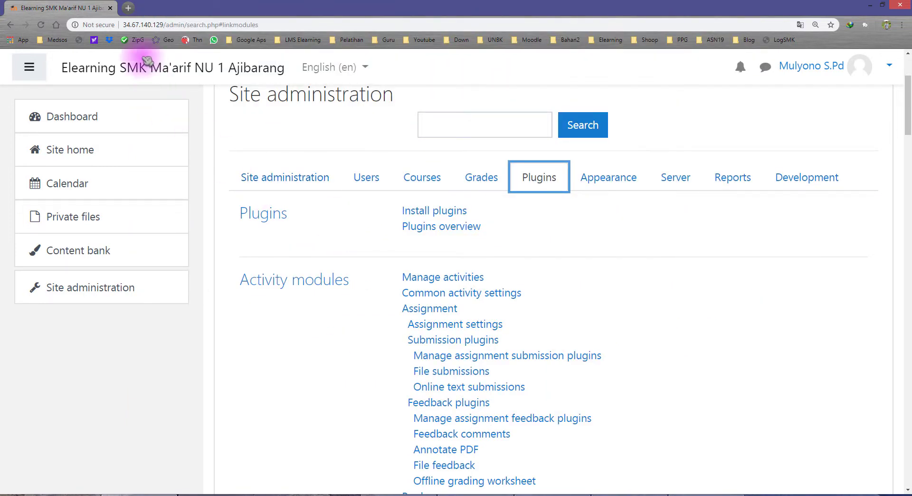
- Search the web for "moodle theme" in a new tab and open the "Moodle plugins directory: Plugin type: Themes" result
left_click(128, 8)
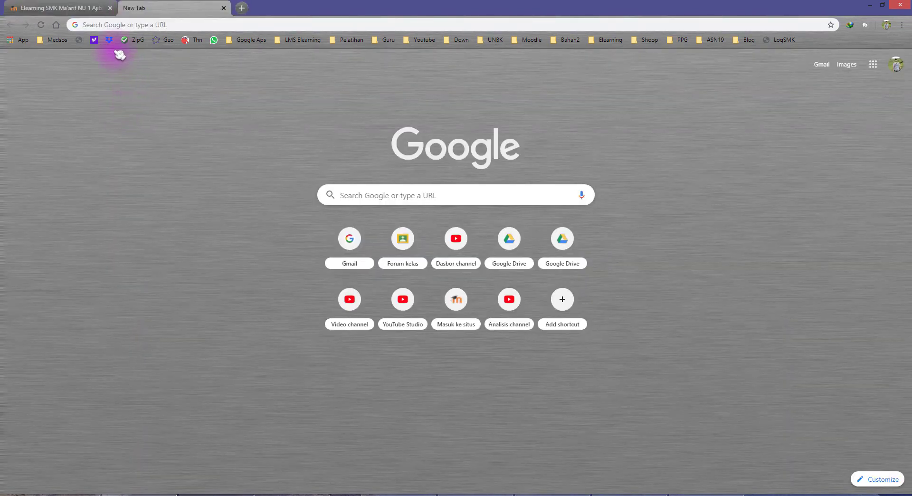
left_click(106, 25)
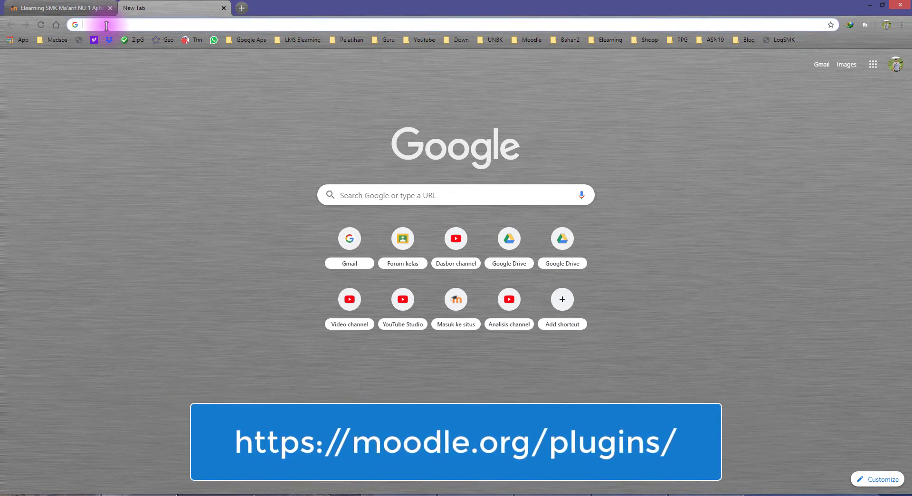
type("moogle the")
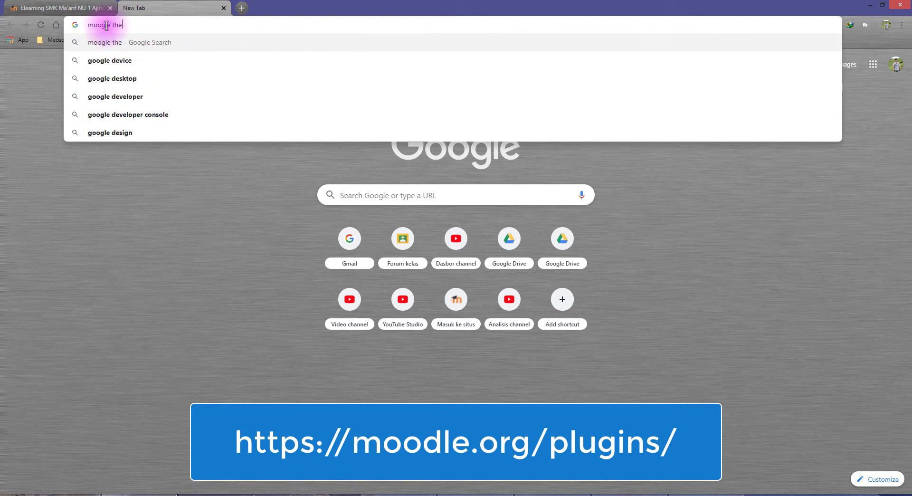
type("me")
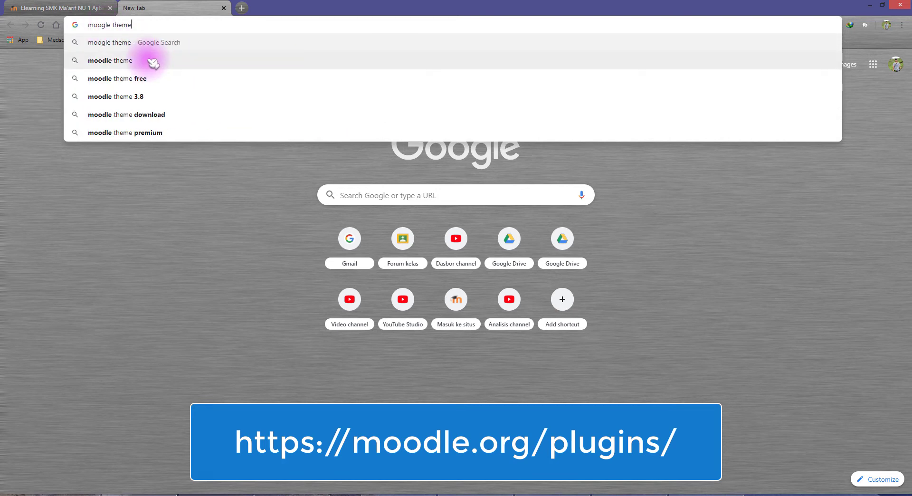
left_click(152, 60)
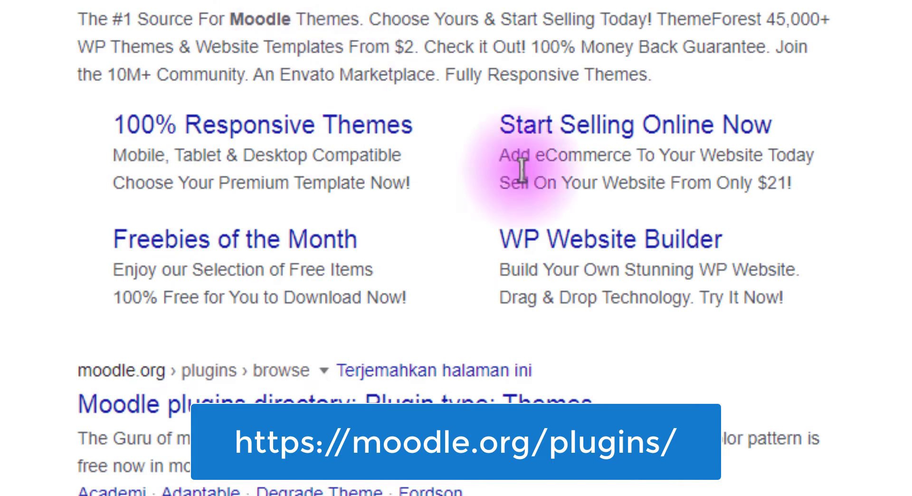
scroll(473, 280, "down", 3)
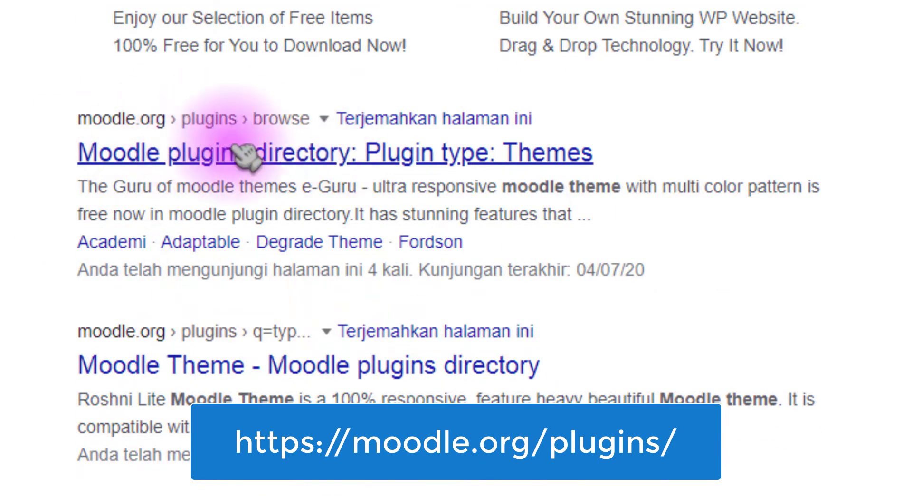
left_click(323, 162)
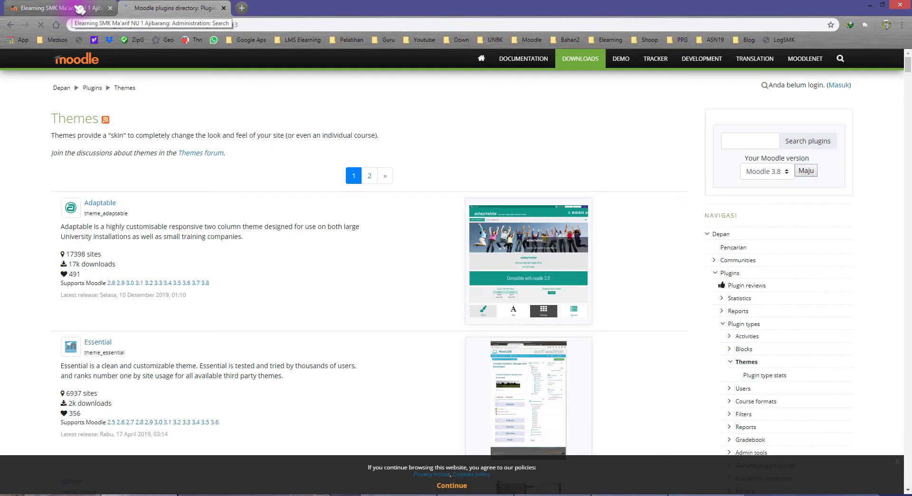
- Revisit the Ajibarang site's Plugins section and check the Moodle versions the Adaptable theme supports in the plugins directory
left_click(79, 8)
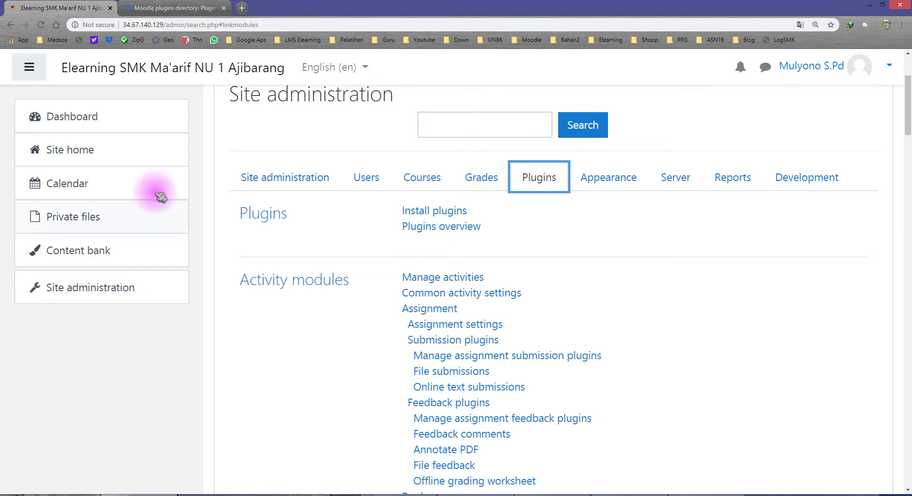
left_click(153, 9)
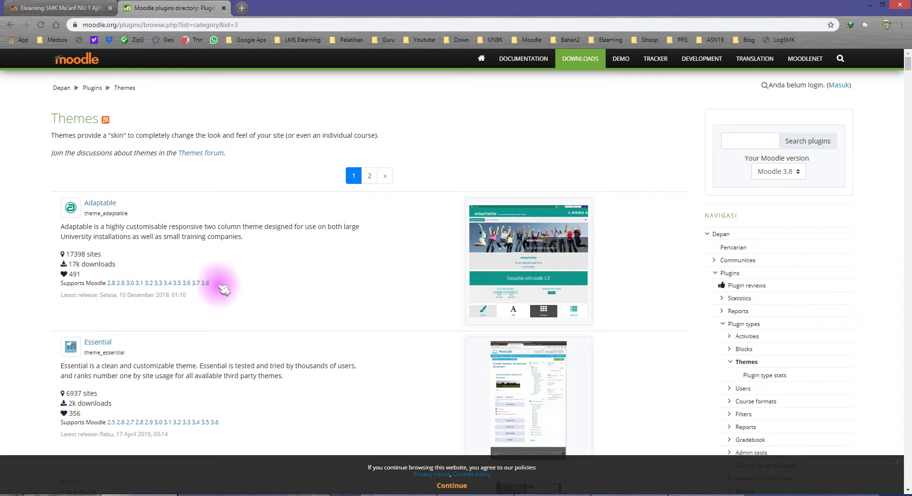
scroll(240, 287, "down", 1)
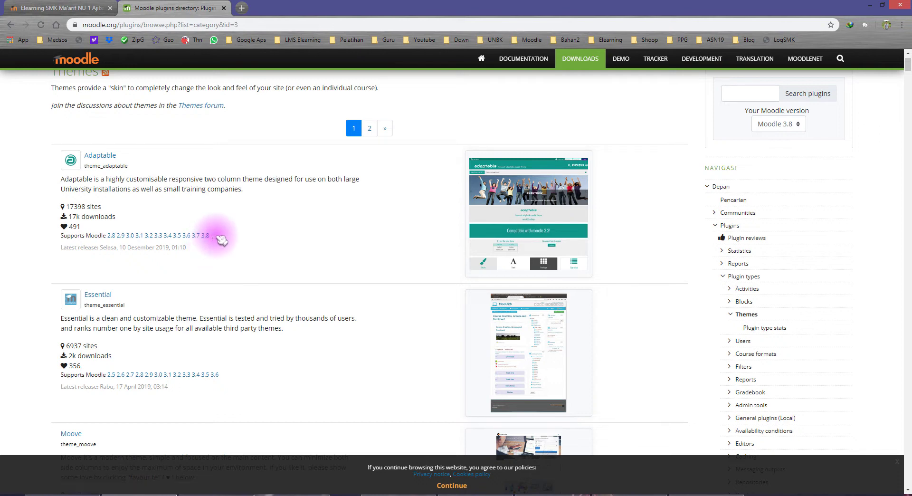
- Open the Notifications page in the Ajibarang site's administration and check the Moodle version given at its end
left_click(70, 9)
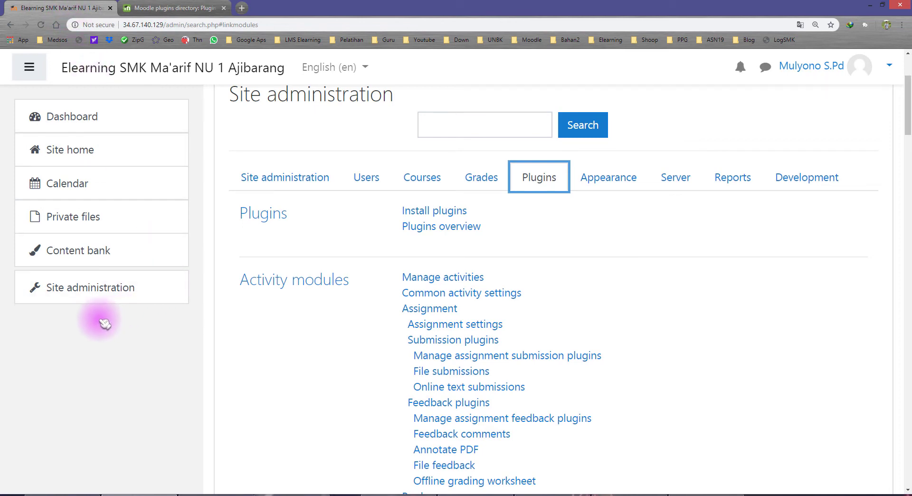
left_click(100, 293)
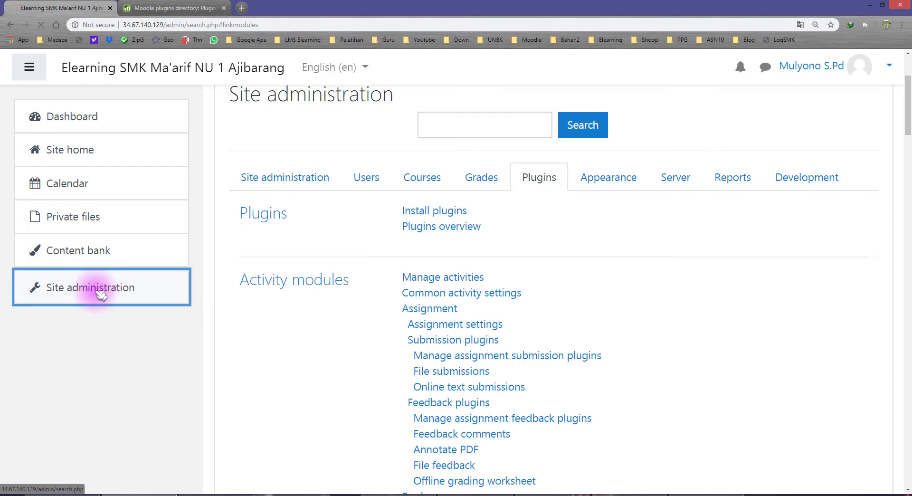
scroll(295, 299, "down", 1)
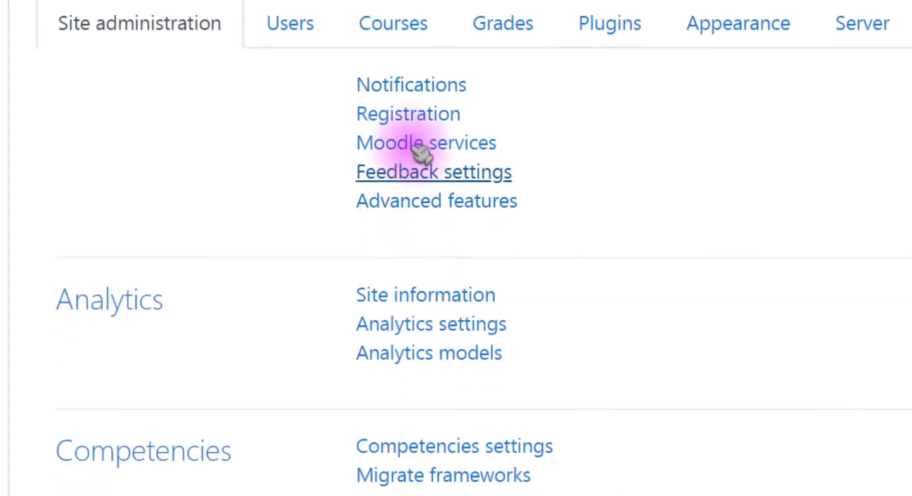
left_click(422, 90)
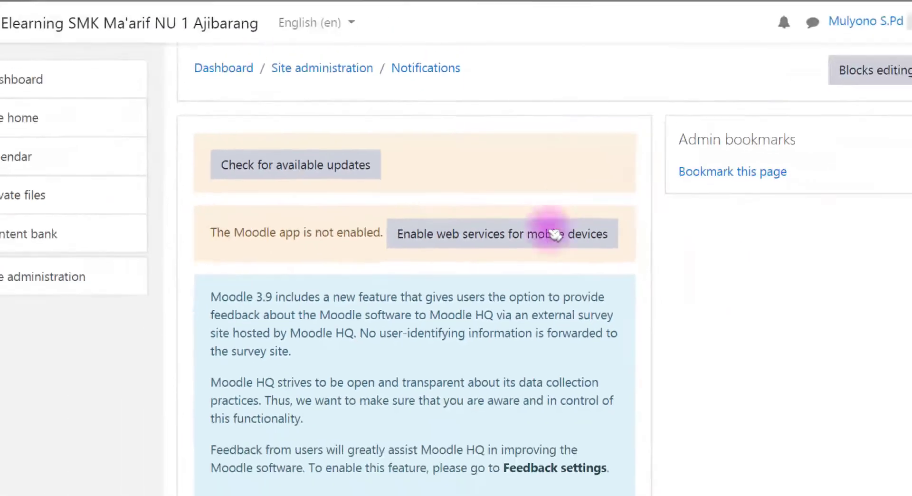
scroll(541, 247, "down", 5)
scroll(541, 247, "down", 4)
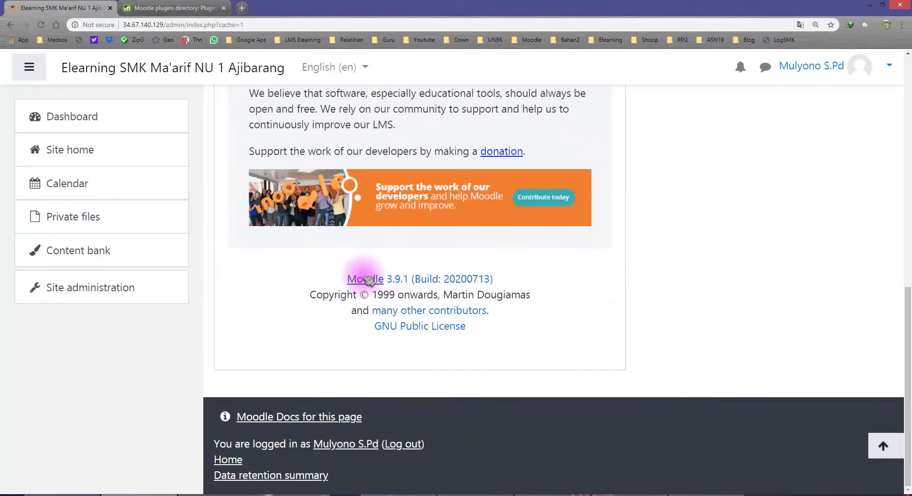
mouse_move(325, 278)
left_mouse_down()
mouse_move(407, 281)
mouse_move(301, 265)
mouse_move(301, 281)
mouse_move(413, 278)
mouse_move(311, 284)
left_mouse_up()
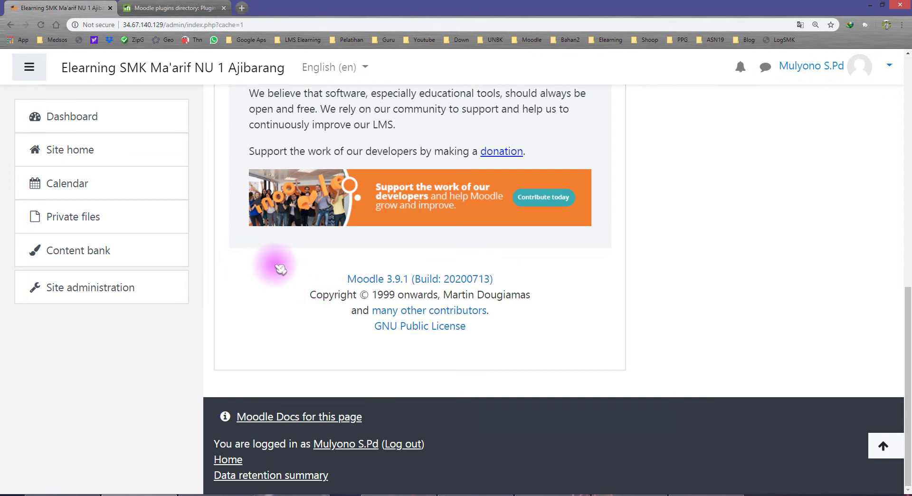
left_click_drag(348, 279, 320, 284)
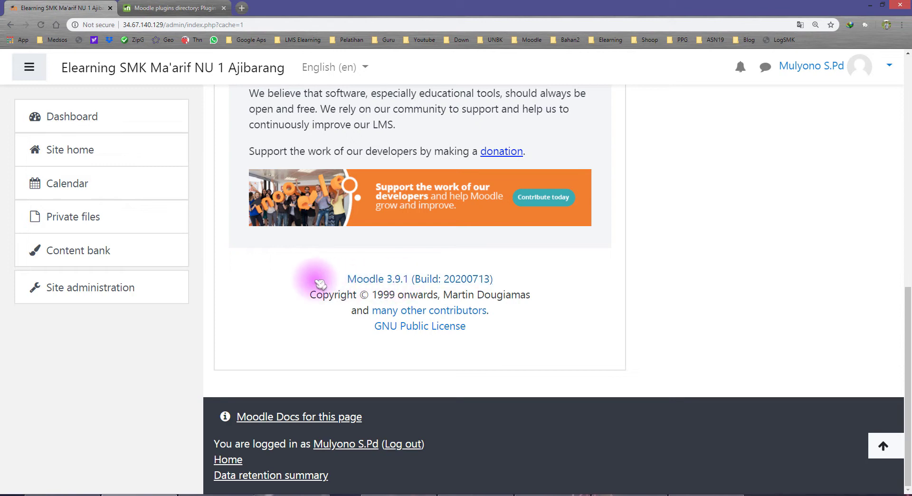
- Open the bookmarked smknegeri1jkt.gnomio.com site in a new tab and go to its Site administration
left_click(241, 8)
left_click(531, 40)
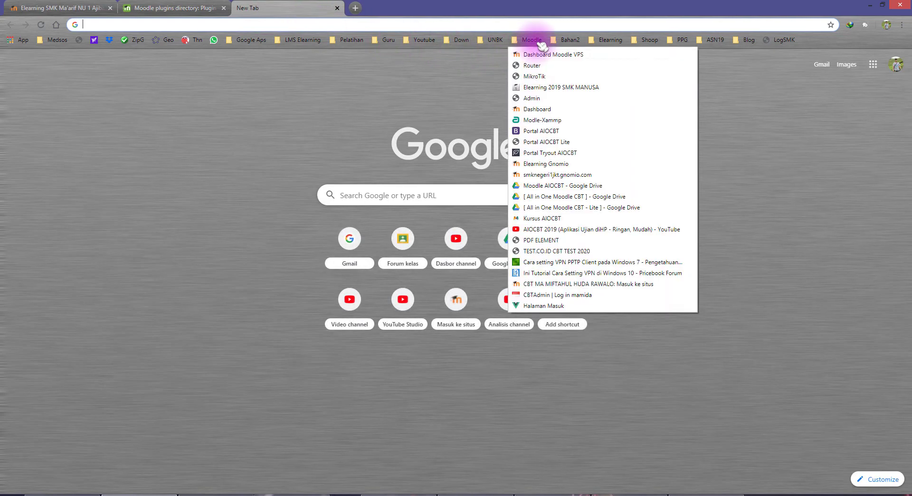
left_click(576, 175)
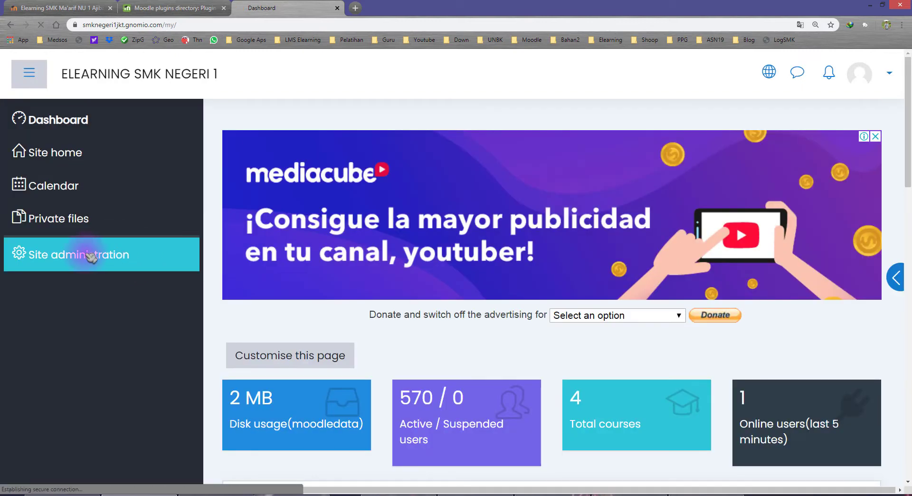
left_click(109, 253)
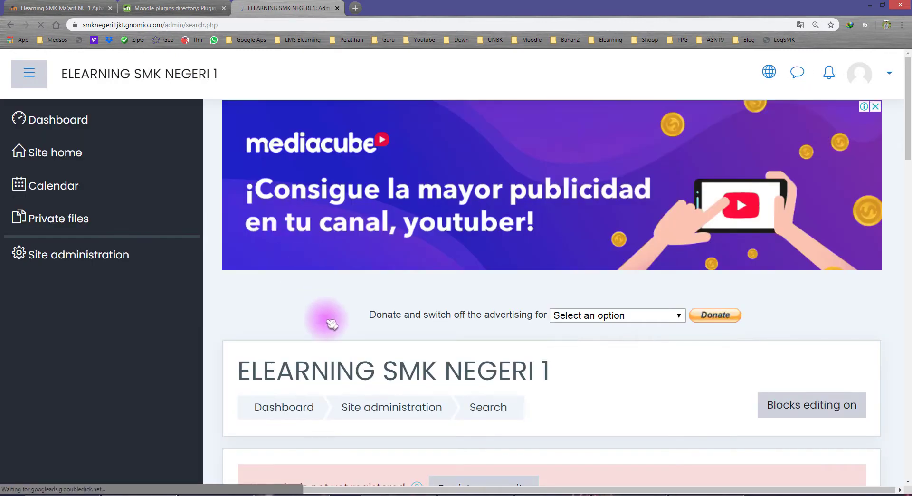
- Open the Gnomio site's Notifications page and check which Moodle version it runs
scroll(321, 319, "down", 5)
left_click(437, 258)
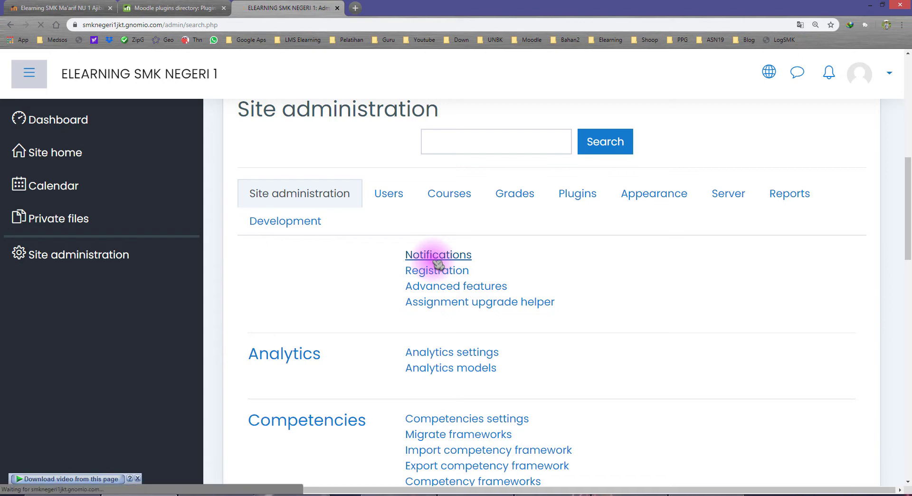
scroll(341, 248, "down", 10)
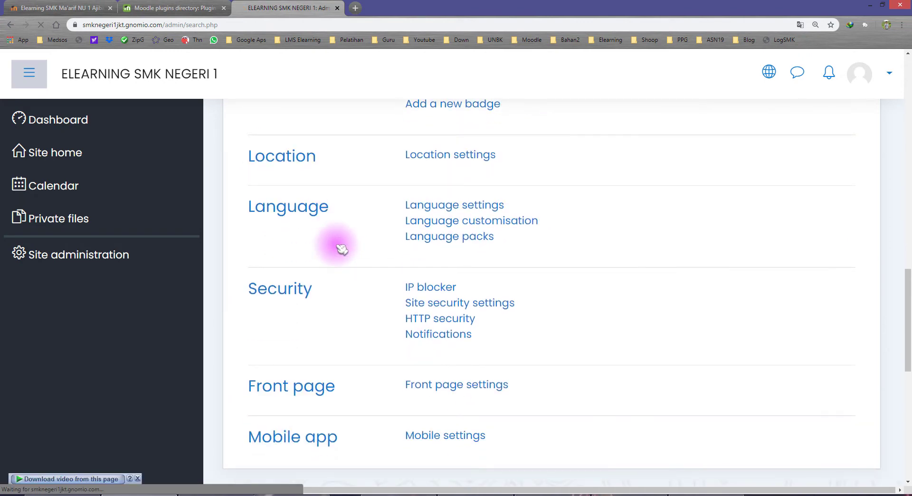
scroll(322, 251, "down", 3)
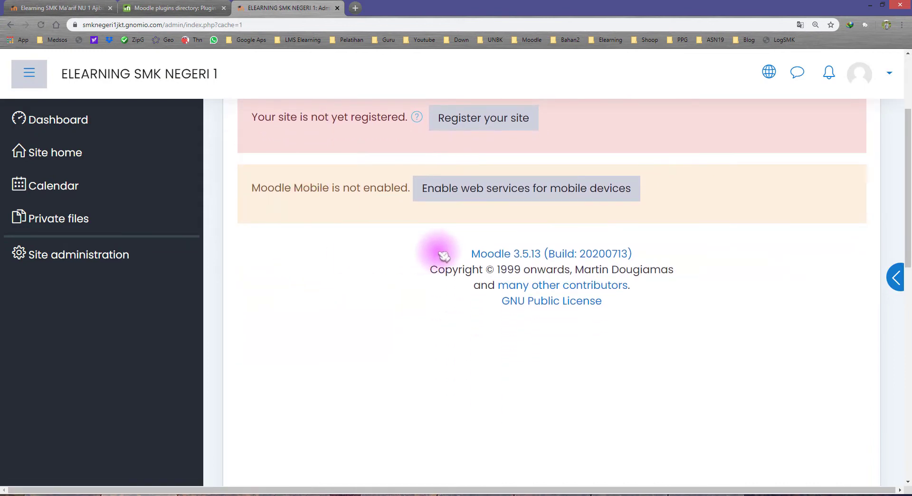
left_click_drag(471, 254, 529, 255)
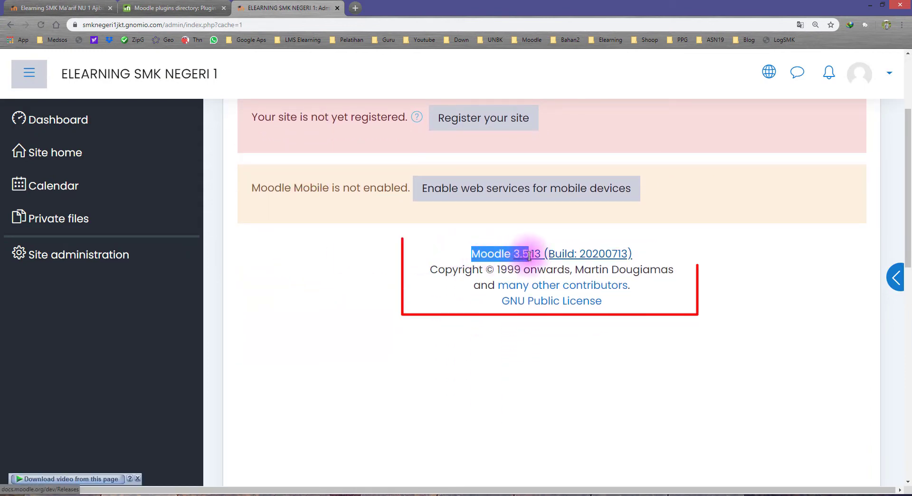
left_click(414, 256)
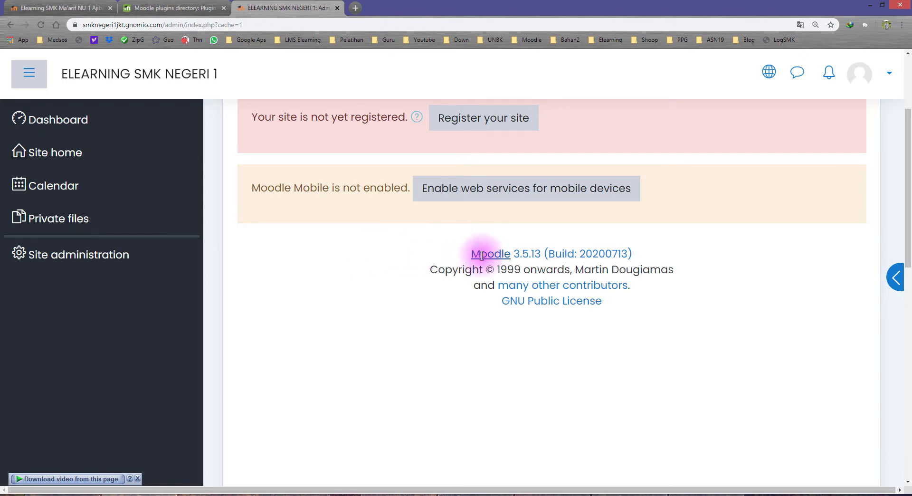
left_click_drag(472, 255, 405, 240)
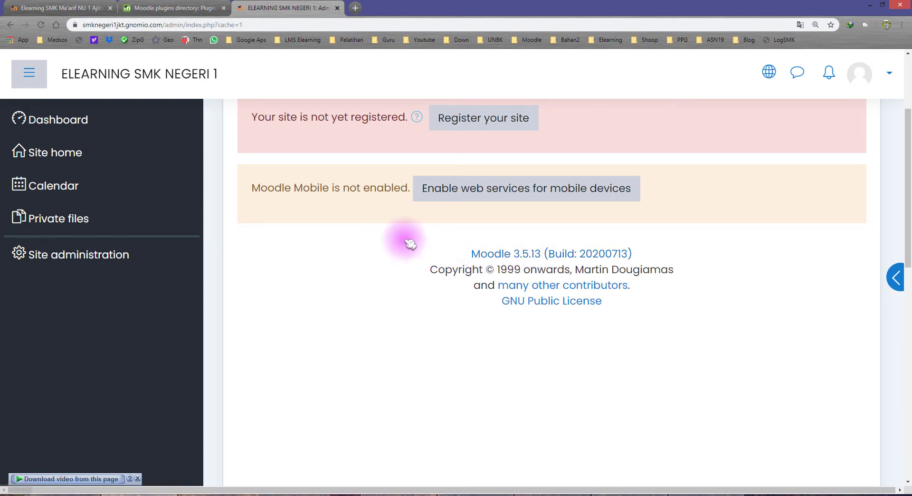
- Recheck the Moodle version on the Ajibarang site's Notifications page and close the Gnomio site
left_click(78, 8)
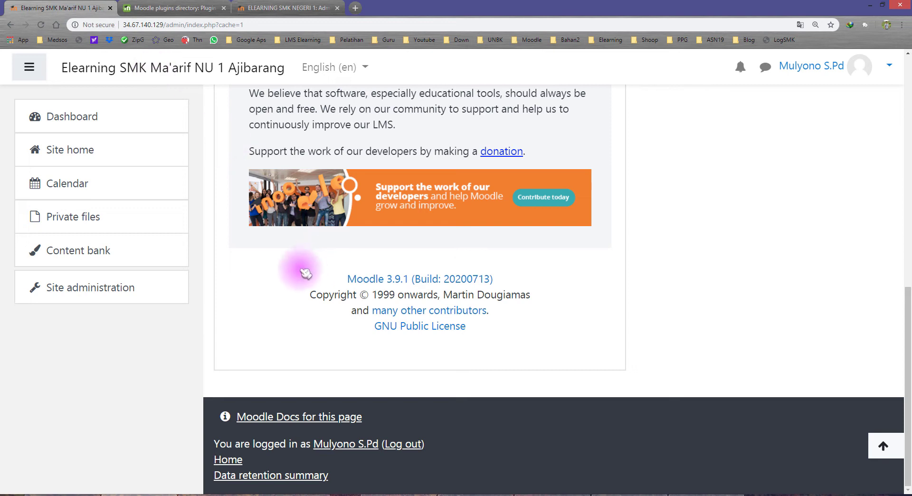
left_click_drag(357, 279, 321, 275)
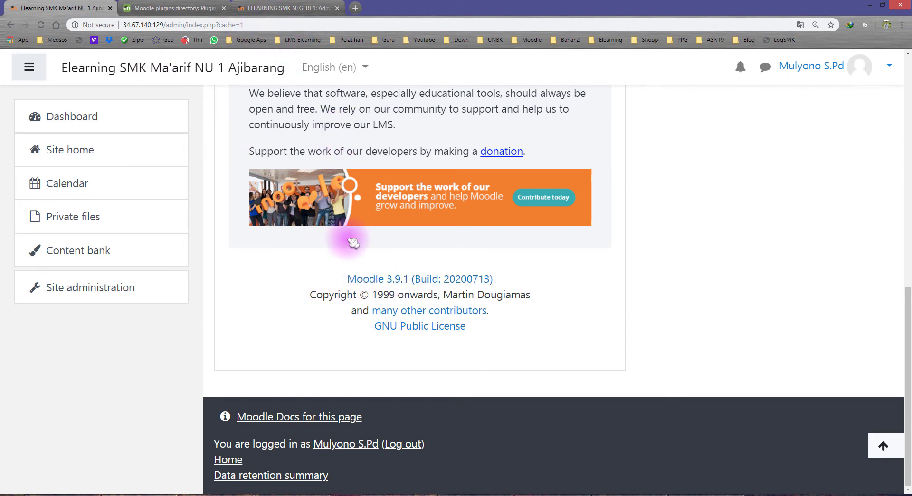
left_click_drag(337, 284, 304, 271)
left_click(316, 7)
left_click(336, 8)
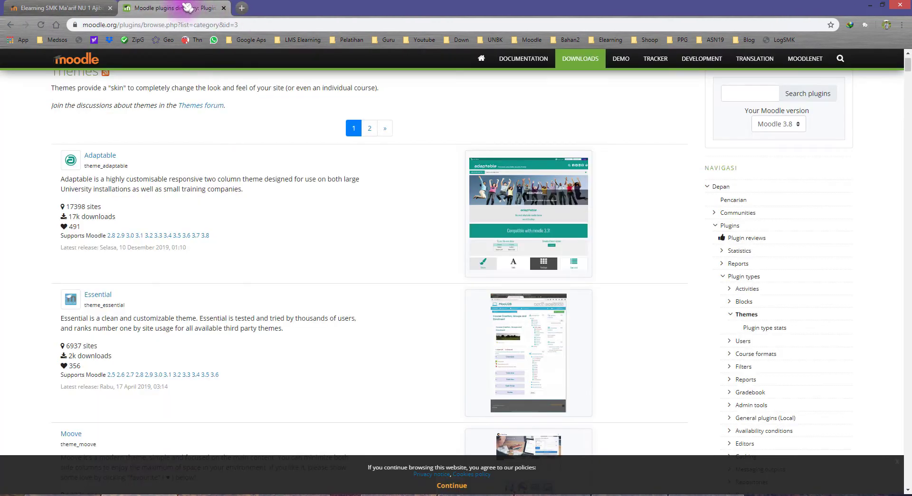
- Set the Moodle version filter of the Themes directory to Moodle 3.9, matching the Ajibarang site's version
scroll(332, 190, "up", 1)
key("ctrl+plus")
key("ctrl+plus")
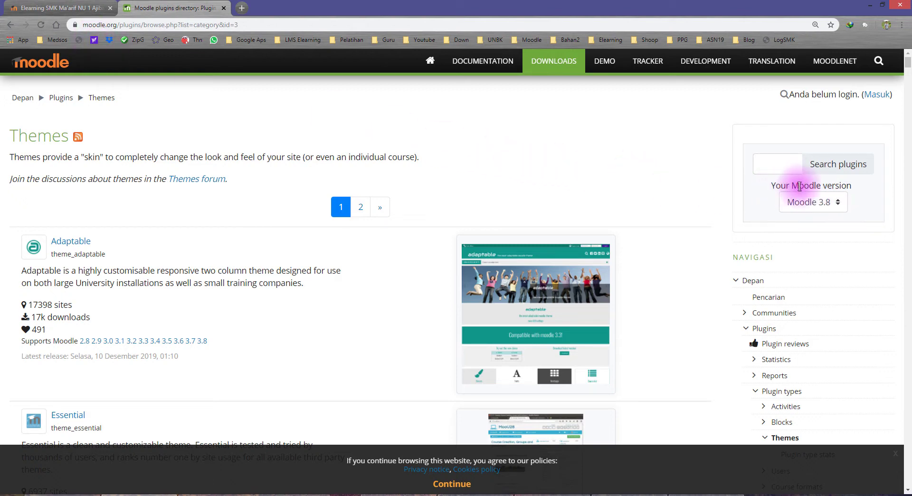
left_click(90, 10)
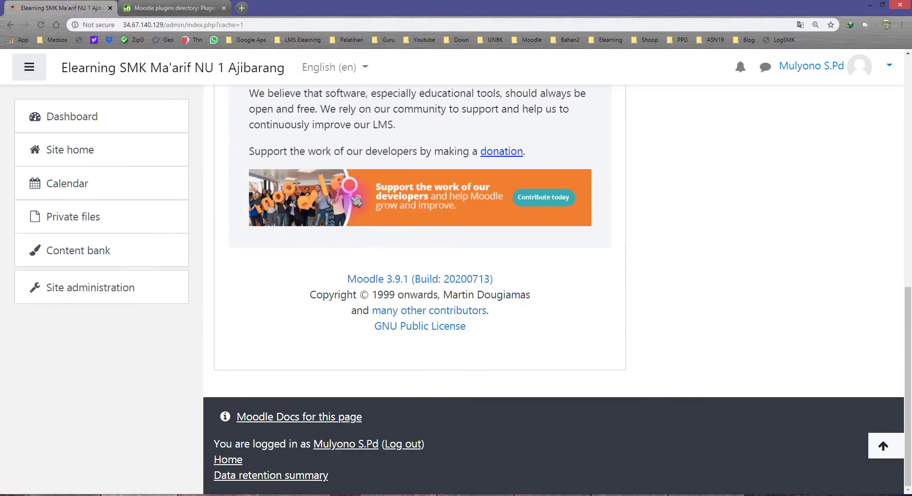
left_click(176, 8)
left_click(828, 205)
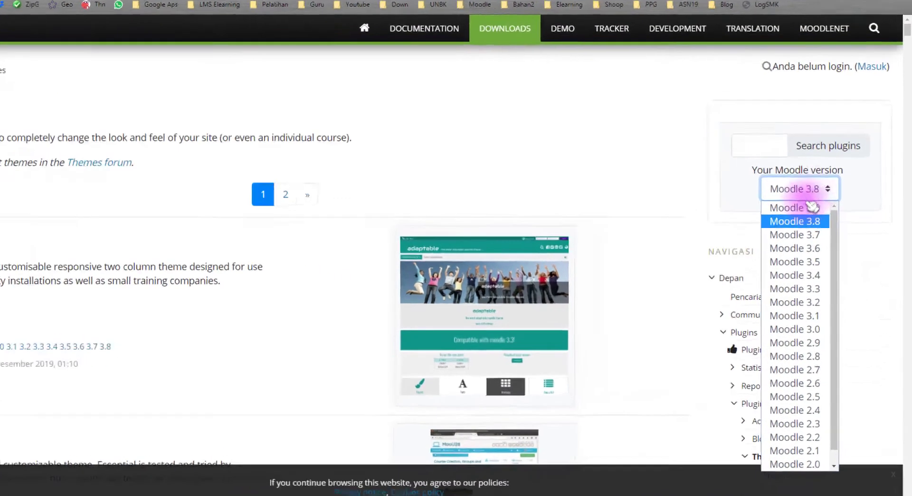
left_click(817, 214)
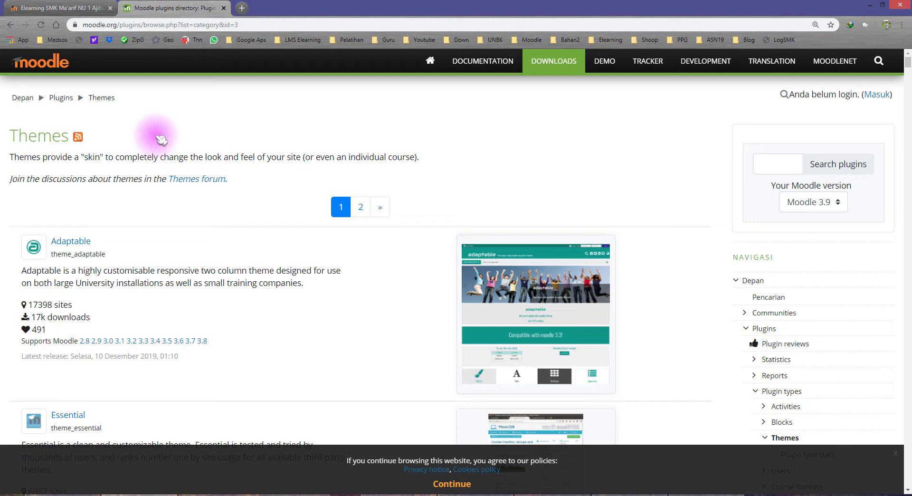
- Check the supported Moodle versions of the listed themes for 3.9 compatibility and open the Eguru theme's page
scroll(161, 238, "down", 3)
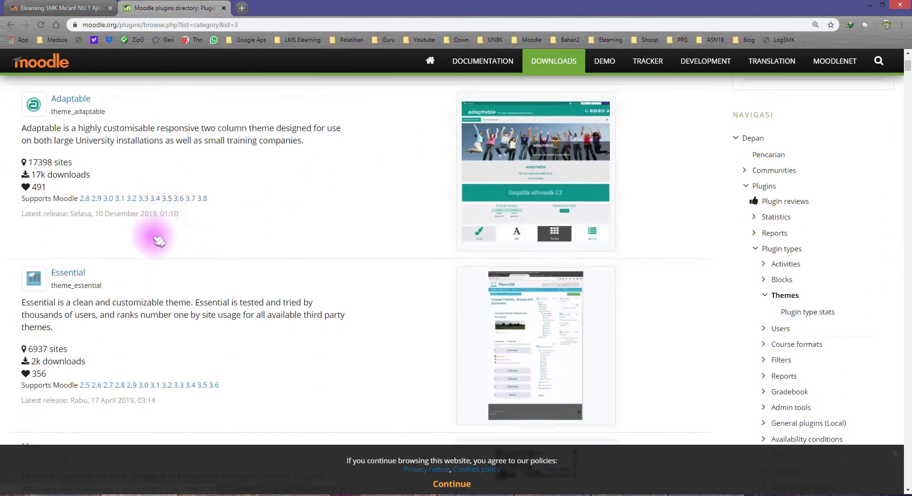
scroll(198, 253, "down", 7)
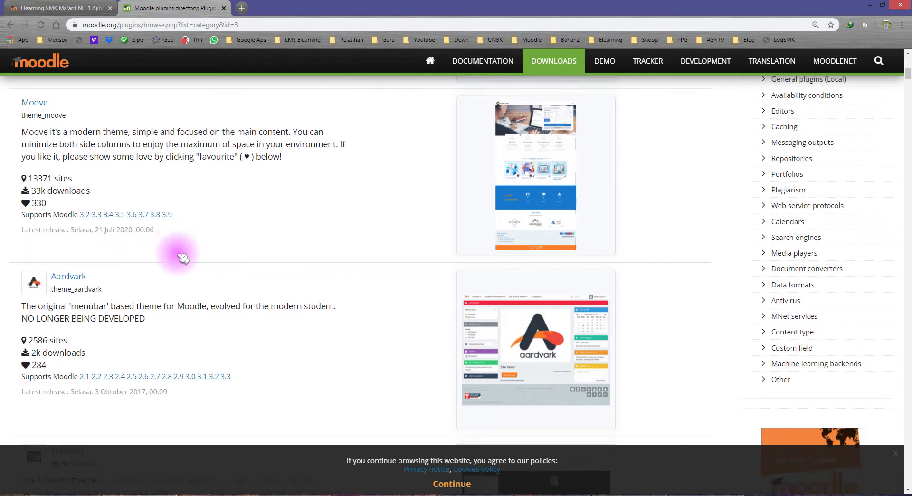
scroll(162, 247, "down", 4)
scroll(95, 224, "up", 5)
scroll(83, 219, "down", 5)
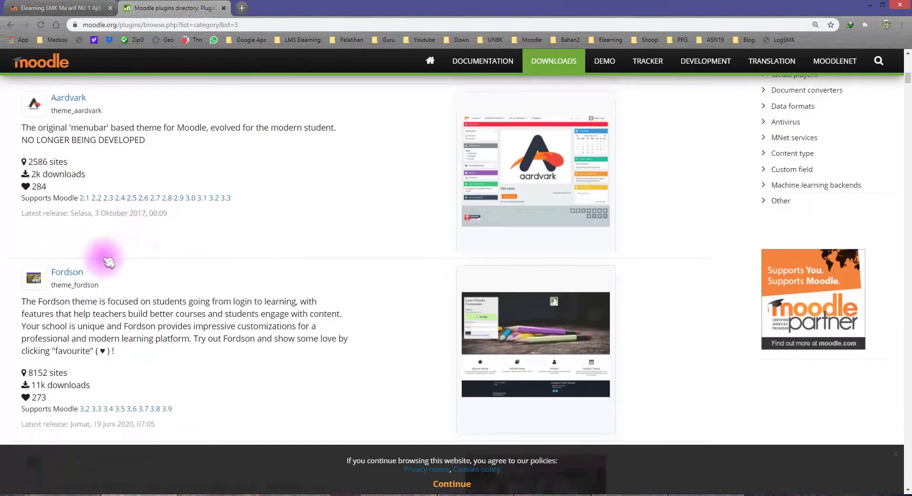
scroll(85, 282, "down", 4)
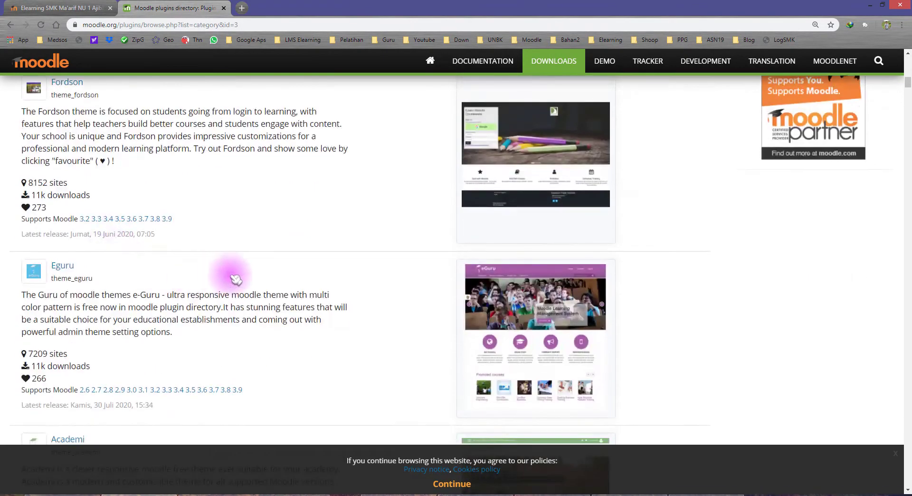
scroll(232, 274, "down", 3)
scroll(484, 244, "up", 15)
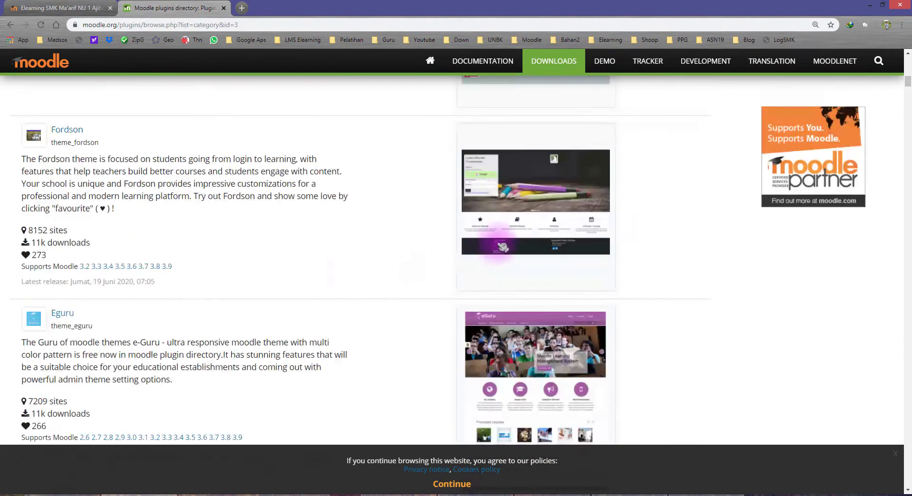
scroll(520, 206, "up", 2)
scroll(323, 212, "down", 5)
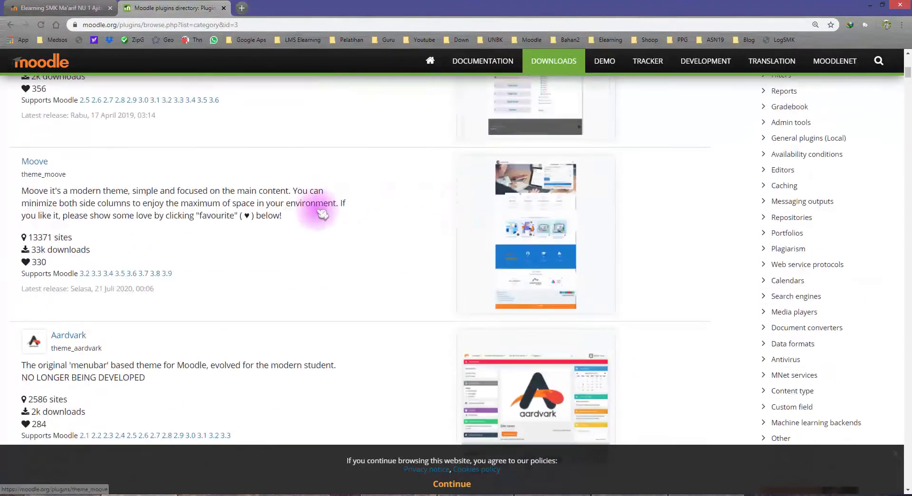
scroll(266, 230, "up", 9)
scroll(268, 238, "down", 10)
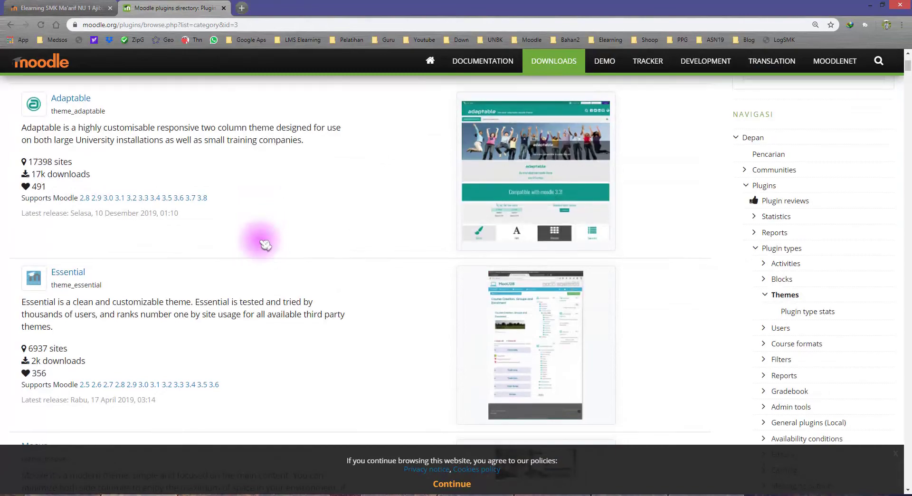
scroll(265, 245, "up", 2)
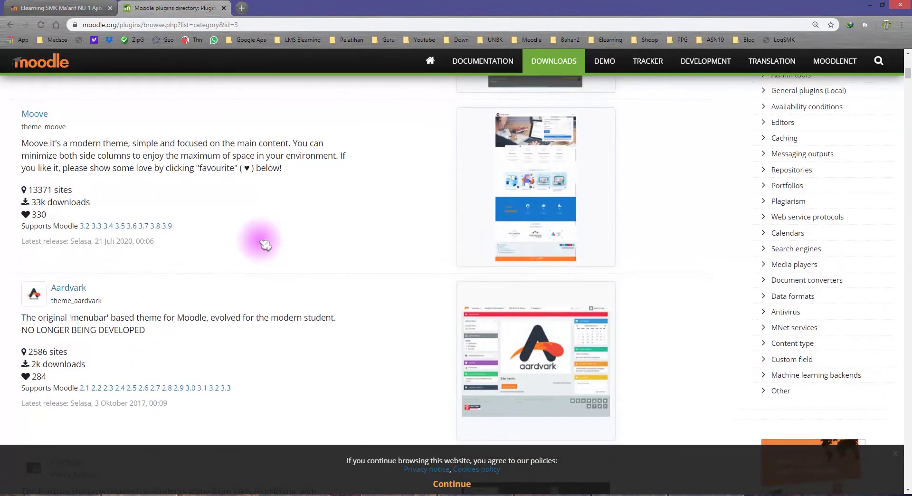
scroll(265, 244, "down", 8)
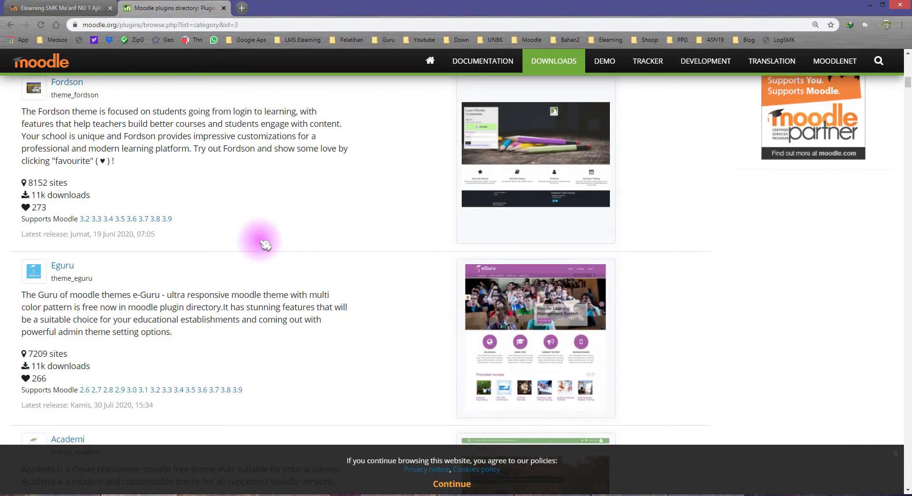
scroll(265, 245, "down", 3)
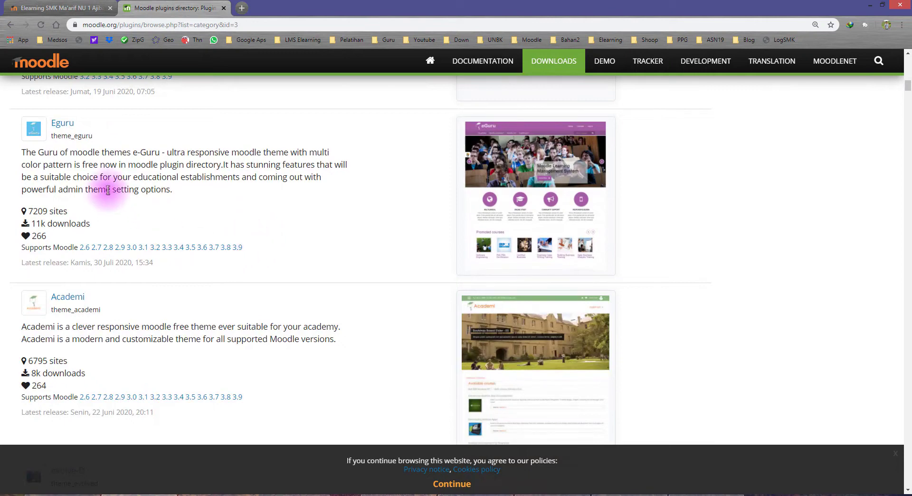
left_click(62, 123)
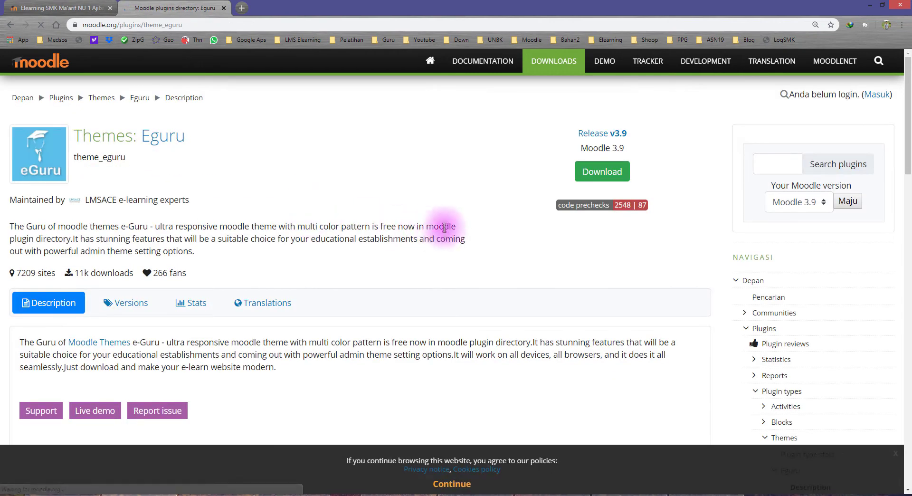
- Open the Theme selector from the Appearance settings in the Ajibarang site's administration
left_click(61, 11)
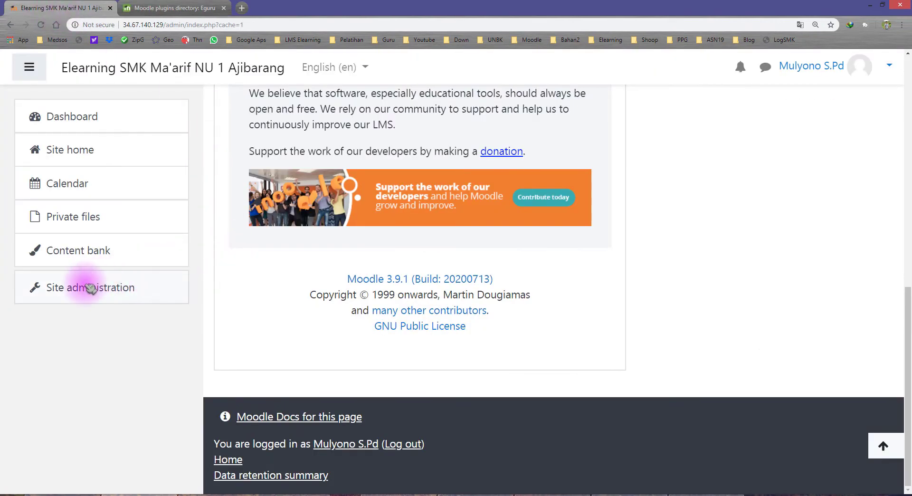
left_click(169, 291)
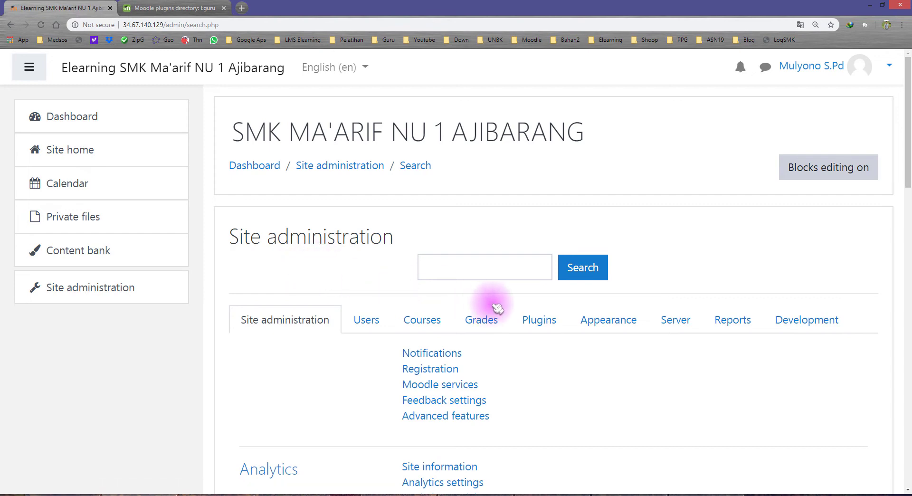
left_click(542, 326)
scroll(468, 286, "down", 5)
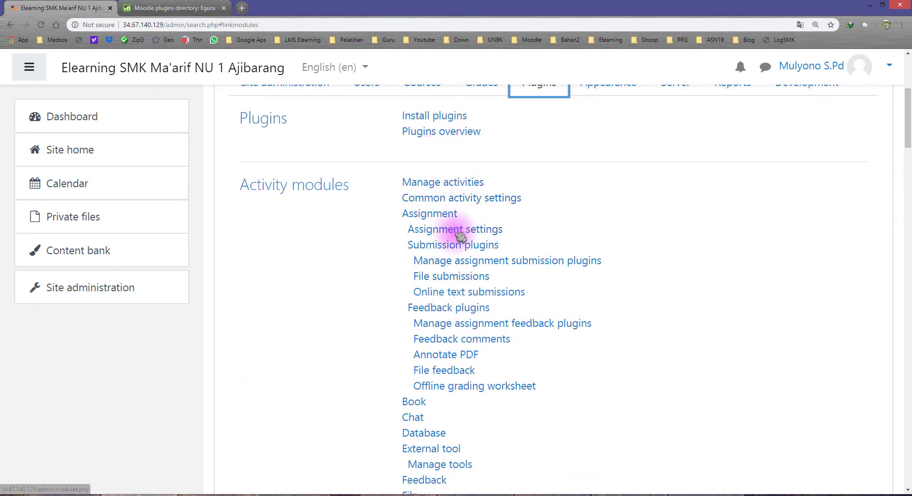
scroll(454, 240, "down", 3)
scroll(458, 244, "up", 4)
left_click(598, 135)
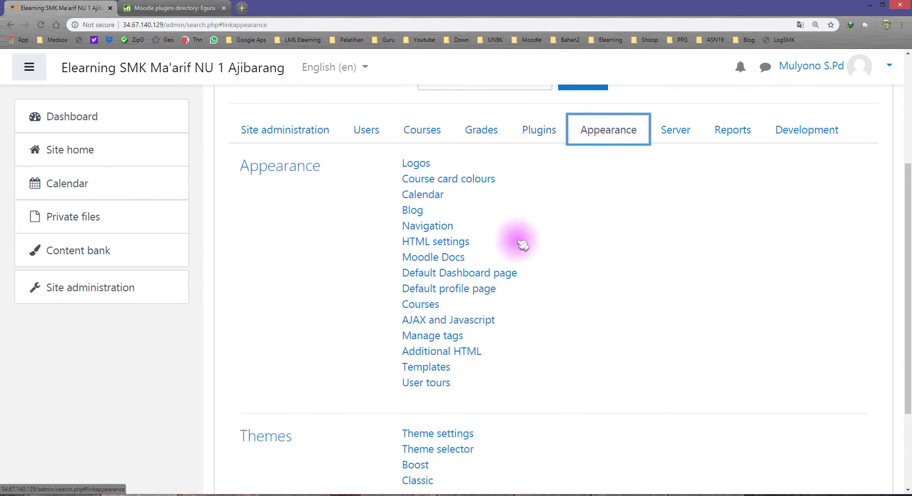
scroll(504, 333, "down", 3)
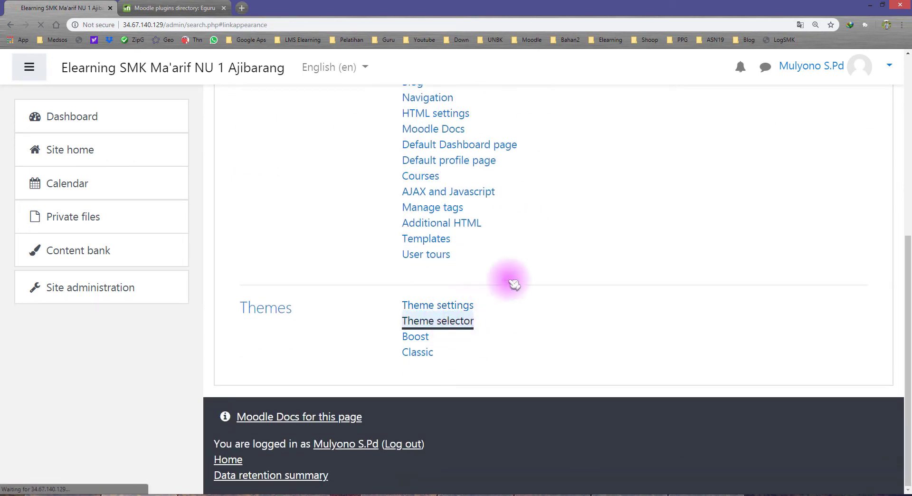
scroll(667, 291, "down", 4)
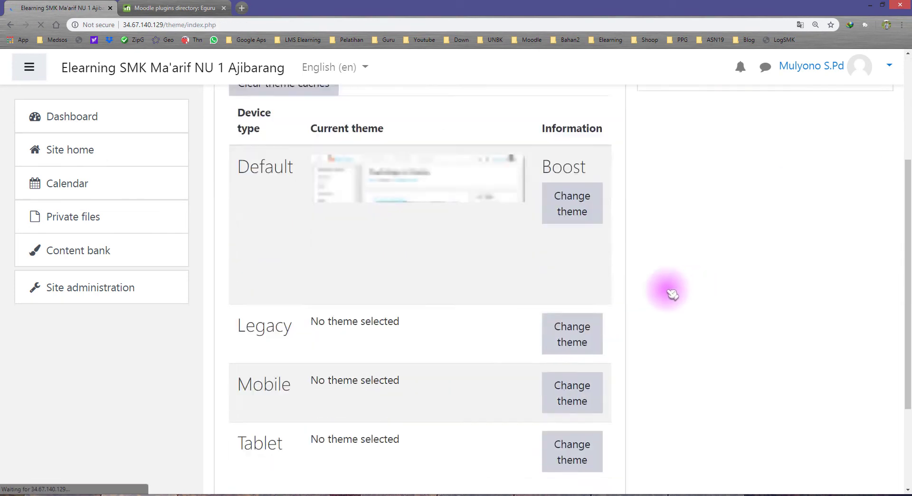
- Open the theme choices for the Default device type and examine which themes are installed
left_click(575, 212)
scroll(598, 237, "down", 3)
scroll(598, 228, "down", 2)
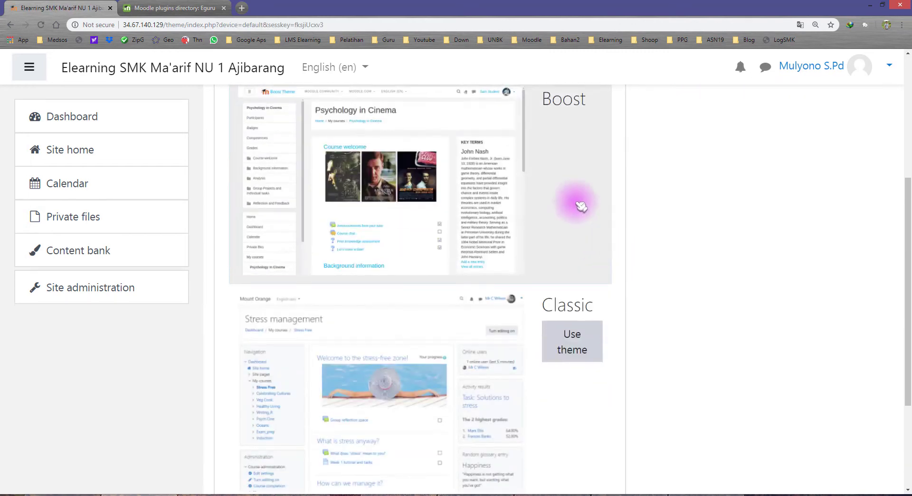
scroll(407, 264, "up", 4)
scroll(556, 256, "down", 7)
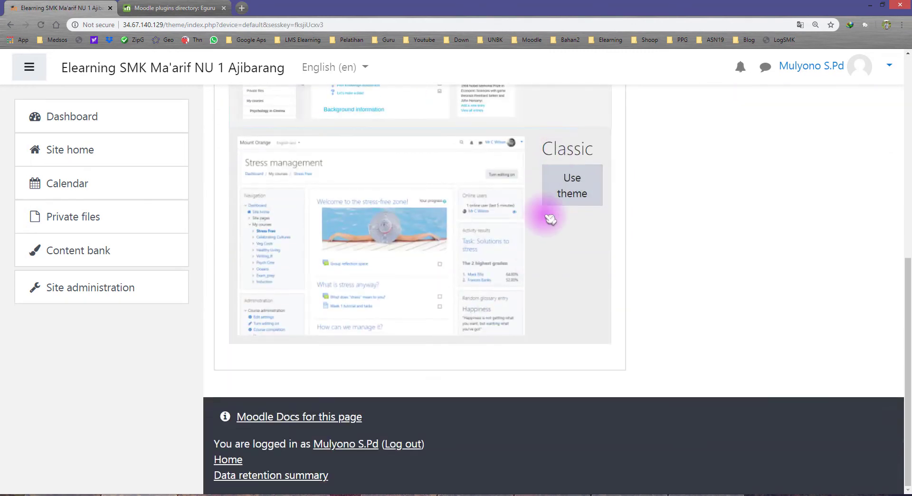
scroll(546, 213, "up", 7)
scroll(438, 267, "down", 6)
- Download the Eguru theme's Moodle 3.9 release from its plugin page, saving theme_eguru_moodle39_2020073000.zip to the Desktop
left_click(173, 9)
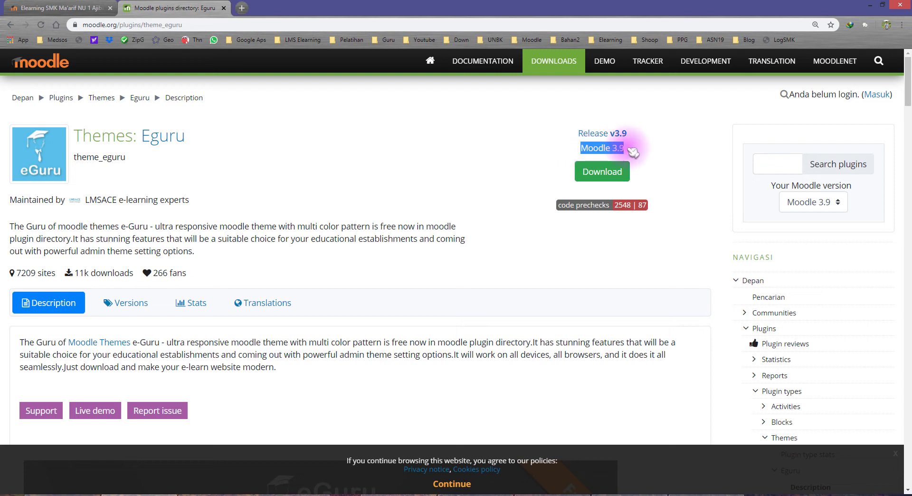
left_click(444, 157)
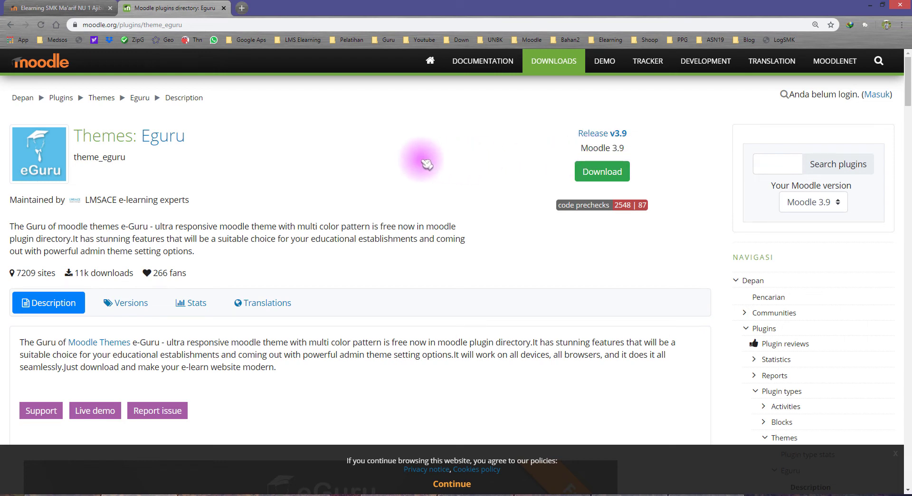
left_click(617, 174)
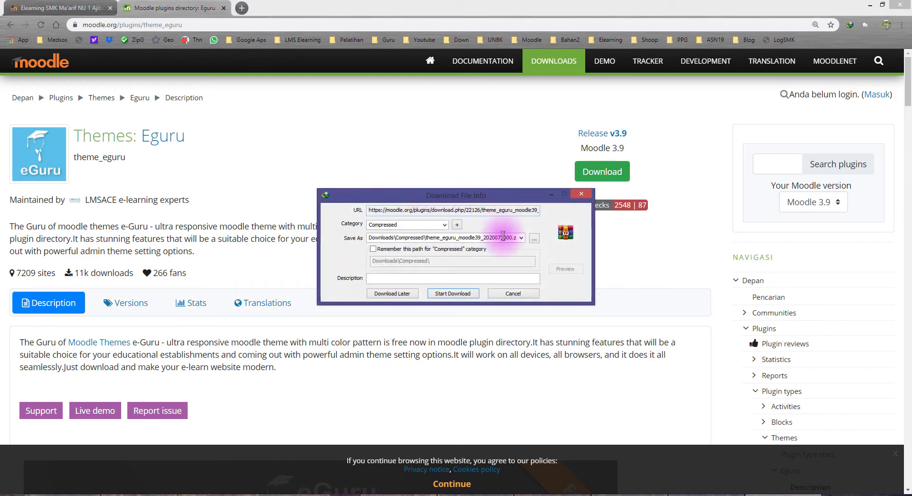
left_click(533, 238)
left_click(280, 192)
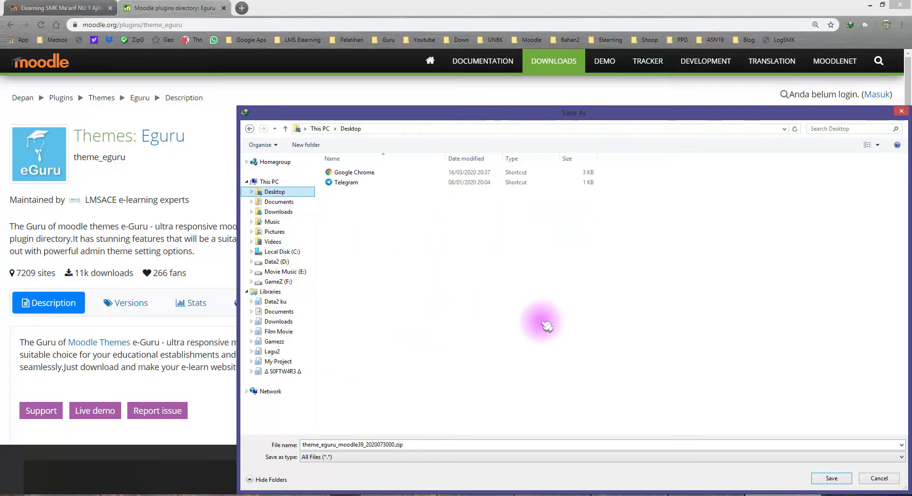
left_click(831, 478)
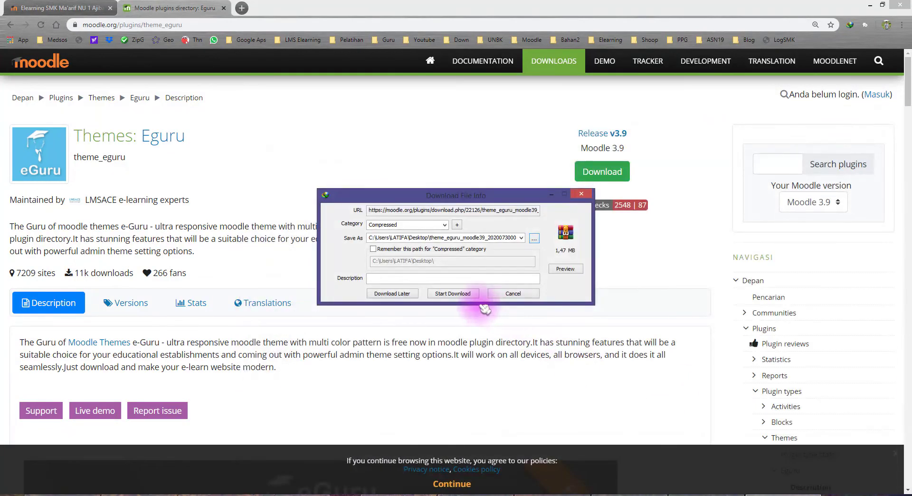
left_click(452, 294)
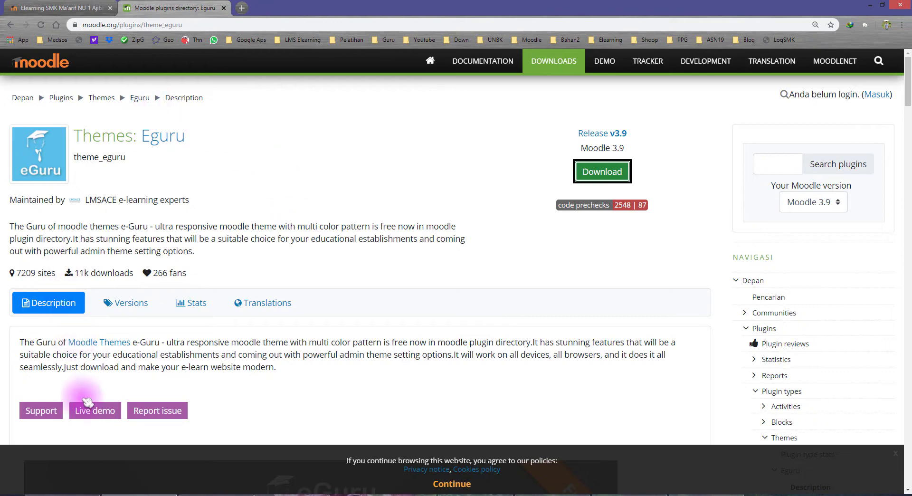
- Open the Install plugins page in the Ajibarang site's administration and go to the section for installing from a ZIP file
left_click(60, 13)
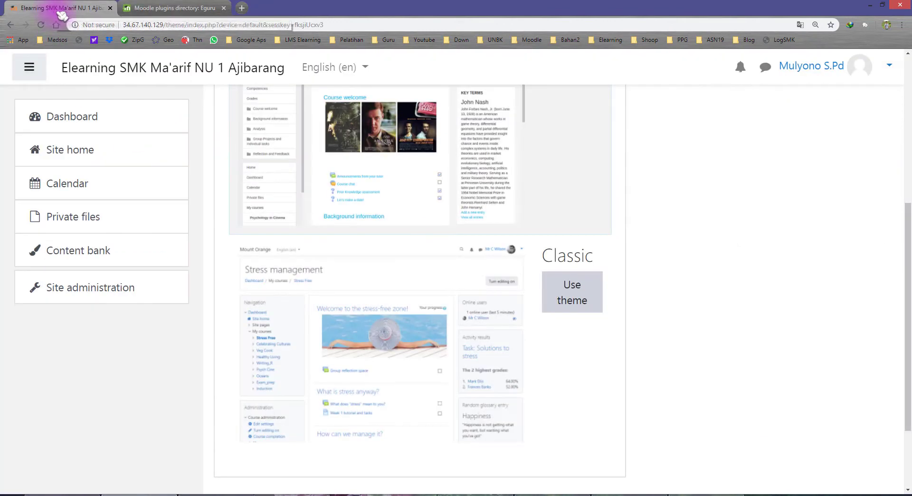
scroll(469, 309, "up", 5)
scroll(411, 319, "up", 1)
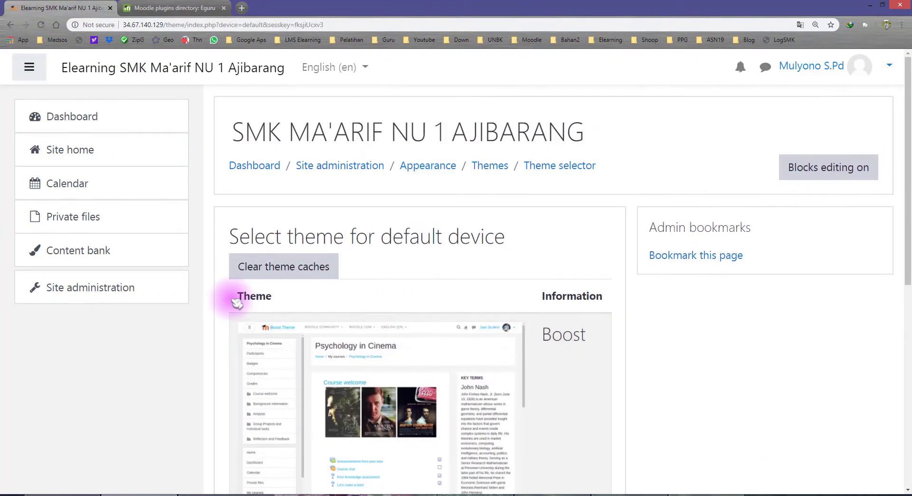
left_click(95, 292)
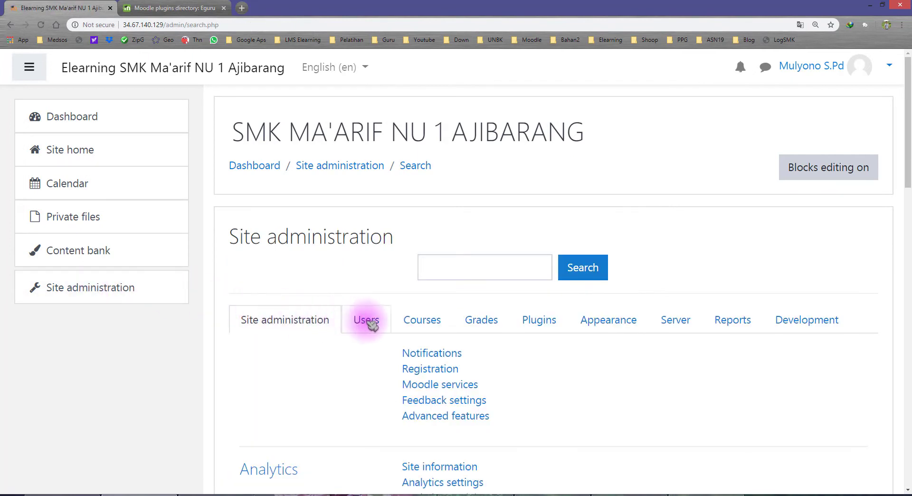
left_click(545, 326)
scroll(522, 316, "down", 2)
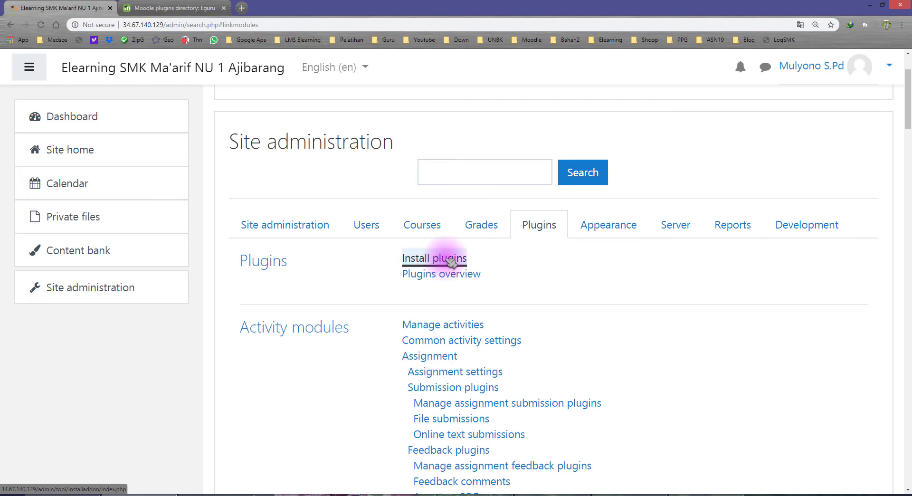
left_click(451, 261)
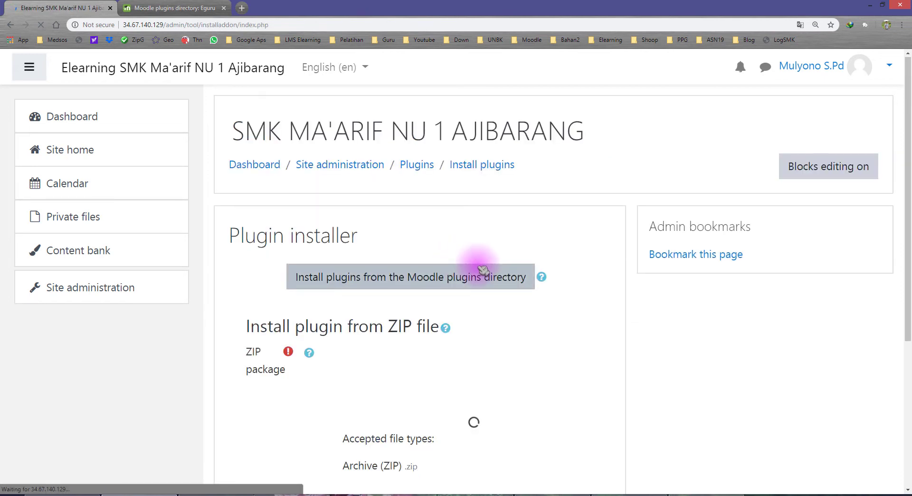
scroll(454, 263, "down", 3)
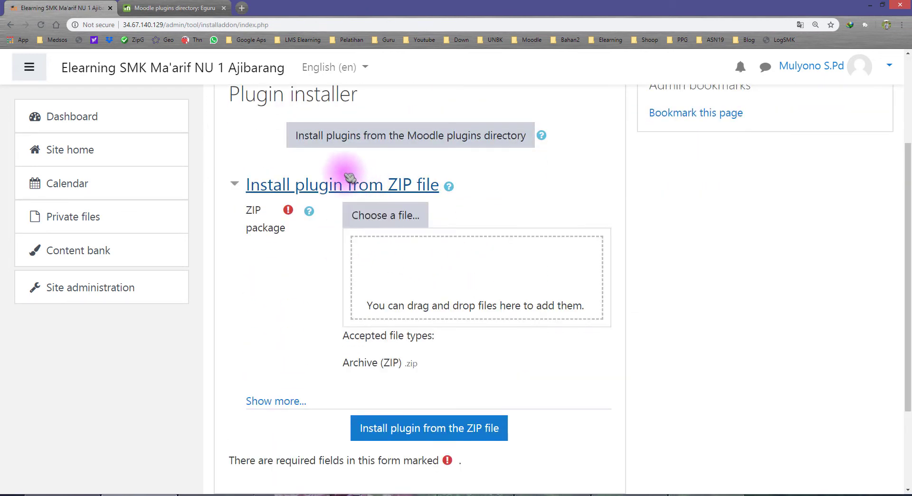
- Upload theme_eguru_moodle39_2020073000.zip from the Desktop as the ZIP package for the plugin installation
left_click(374, 216)
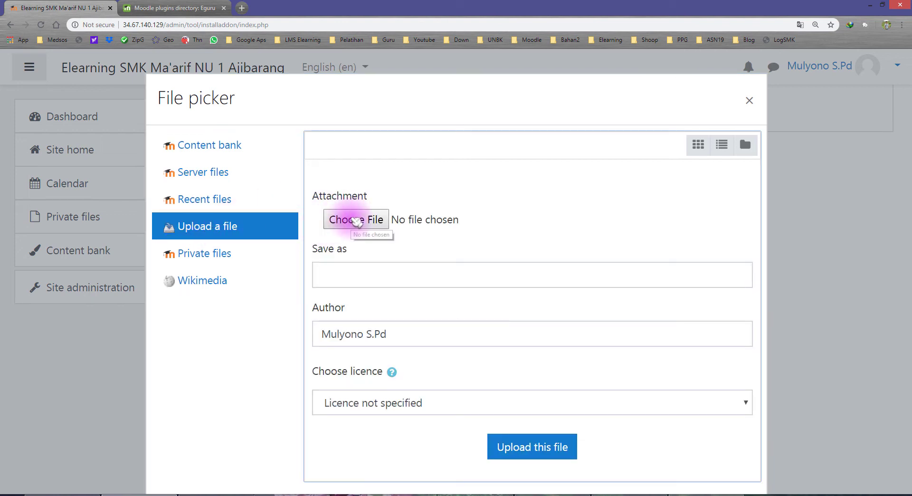
left_click(373, 221)
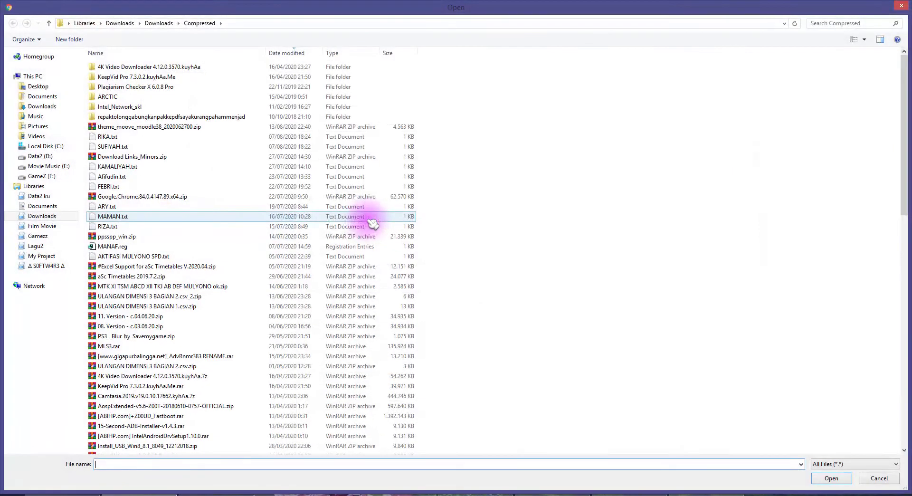
left_click(54, 87)
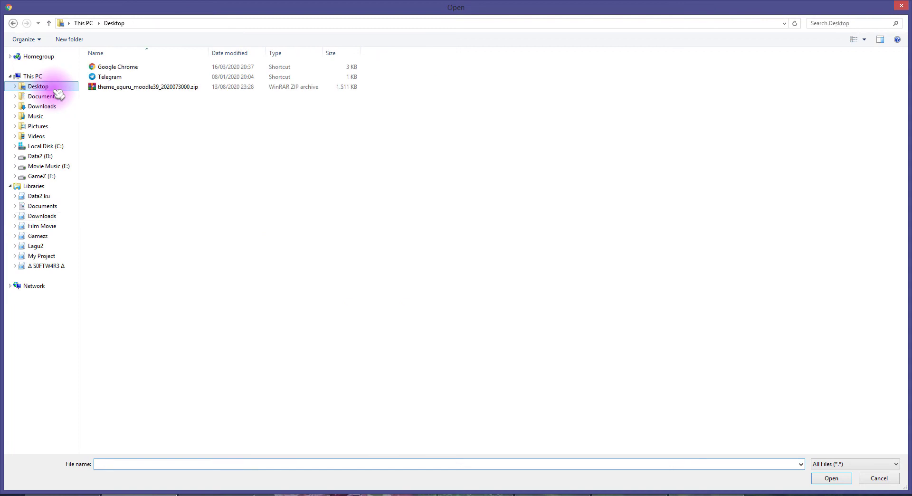
left_click(122, 89)
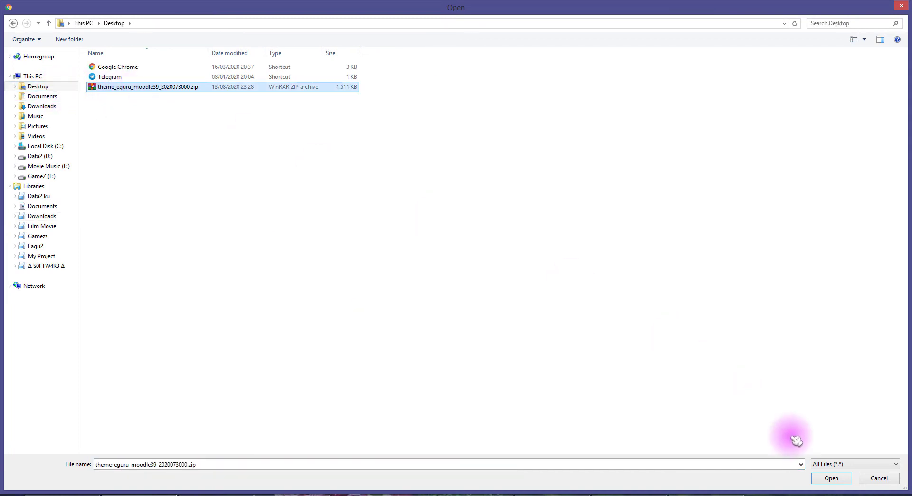
left_click(831, 478)
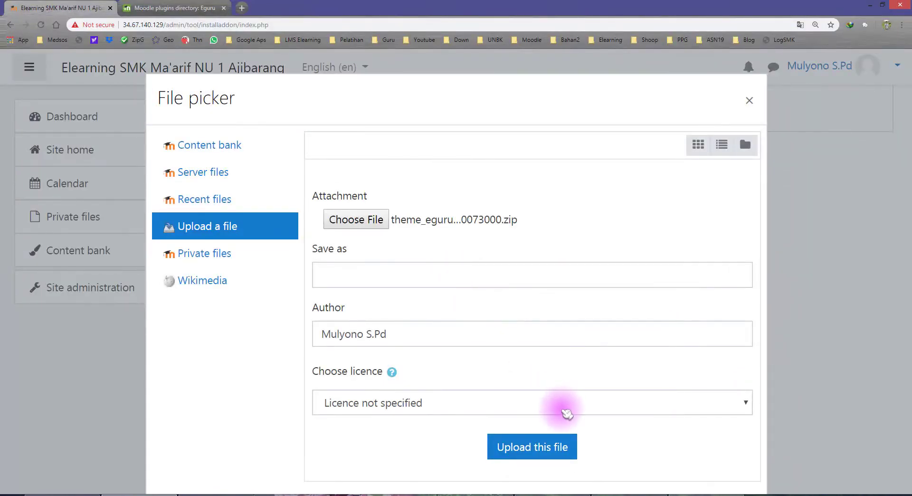
left_click(521, 450)
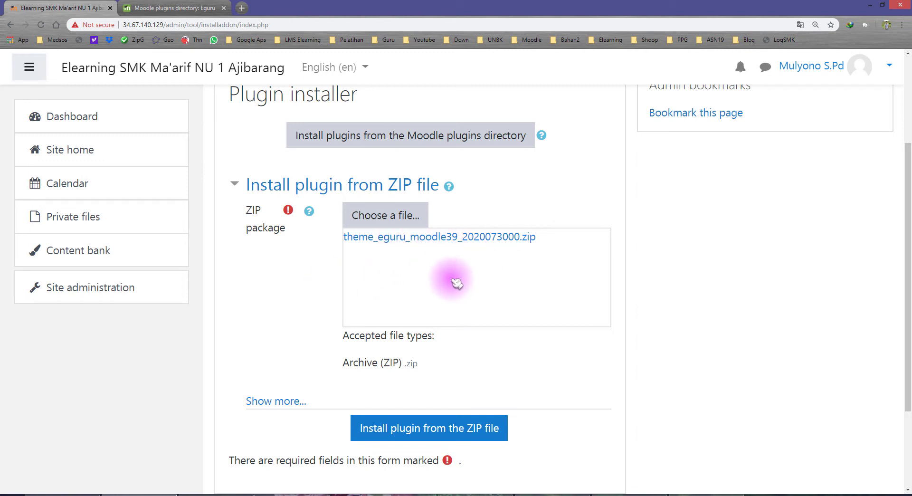
- Show the additional ZIP installation options and set the plugin type to Theme (theme)
scroll(425, 246, "down", 2)
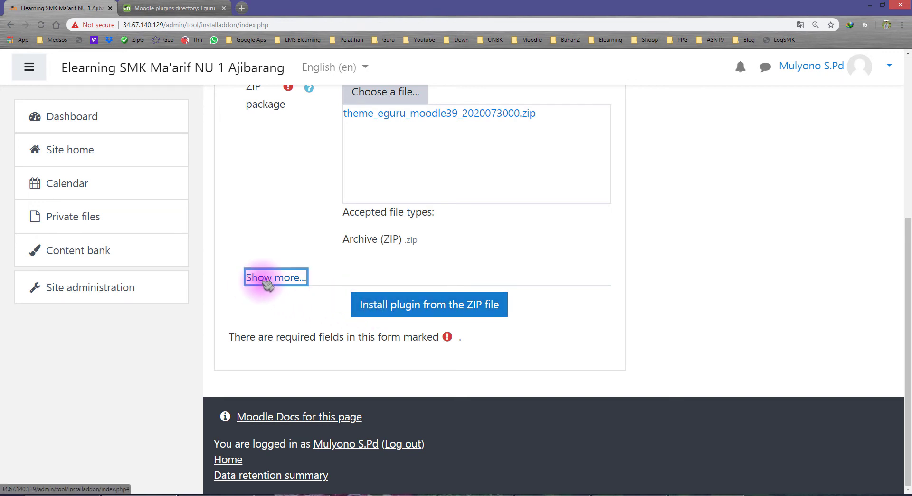
left_click(267, 281)
left_click_drag(255, 278, 265, 296)
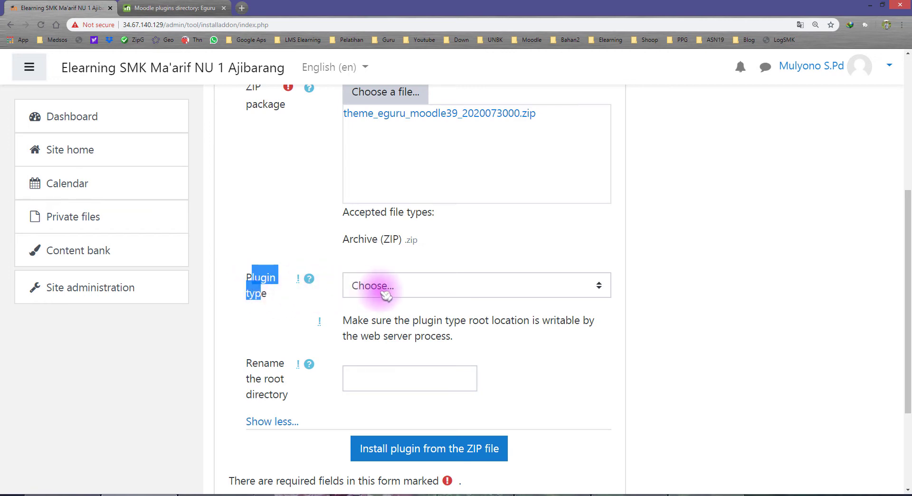
left_click(399, 292)
scroll(397, 229, "down", 10)
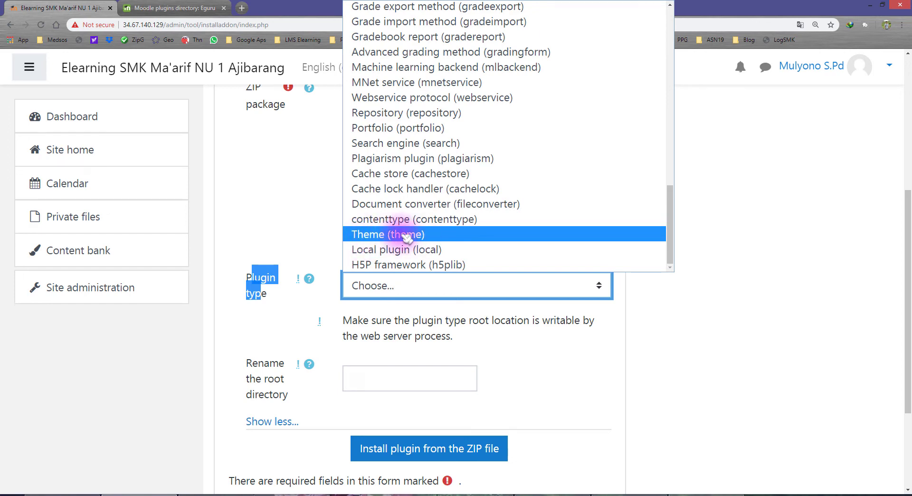
scroll(404, 236, "up", 10)
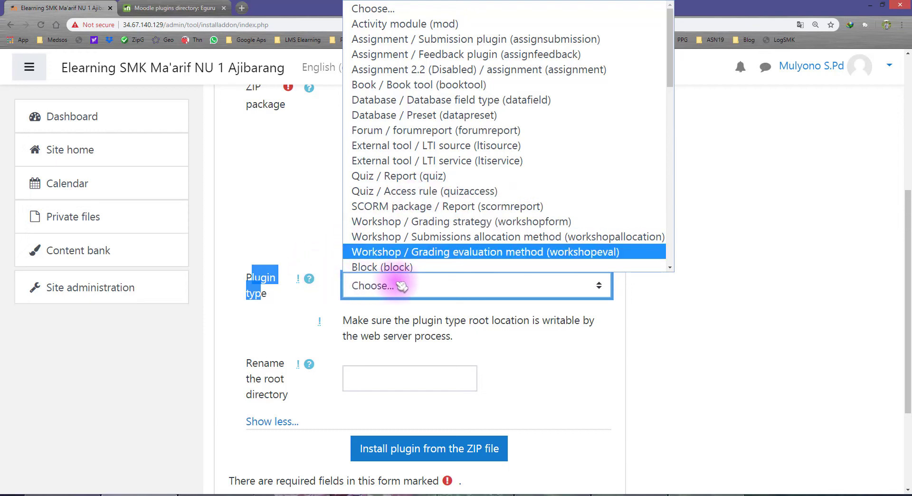
scroll(407, 244, "down", 10)
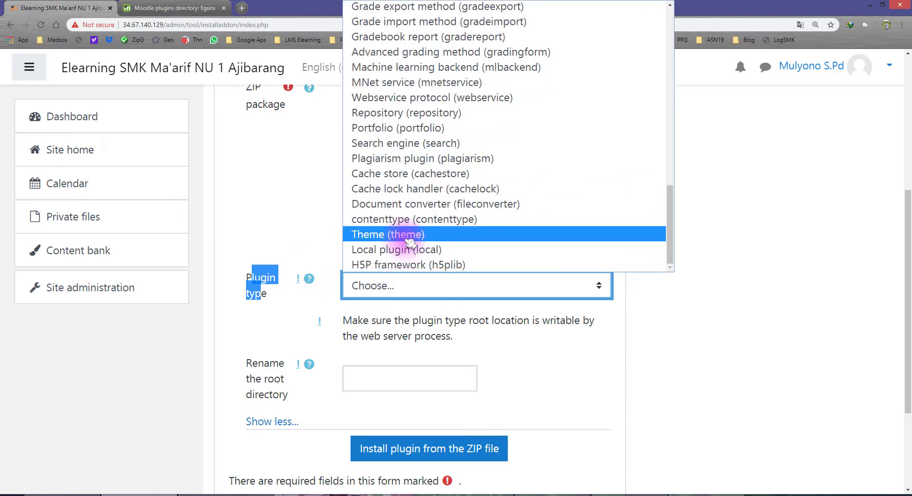
left_click(408, 235)
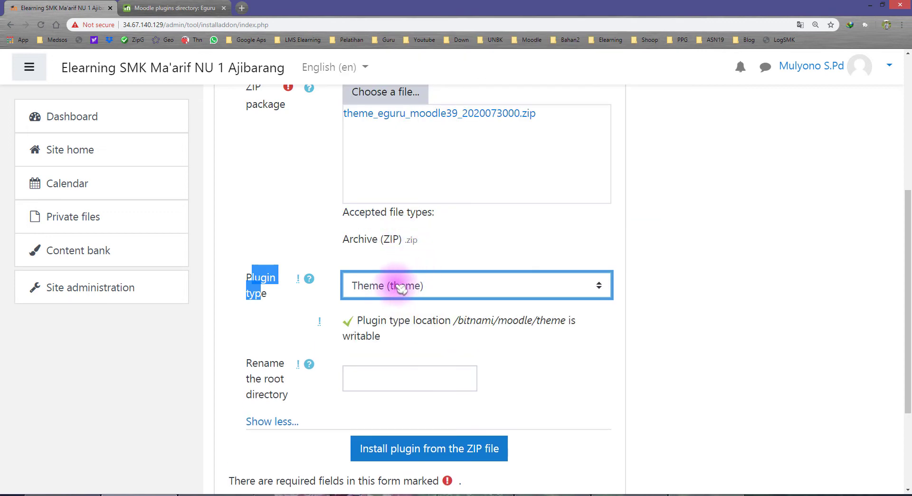
left_click_drag(348, 324, 362, 323)
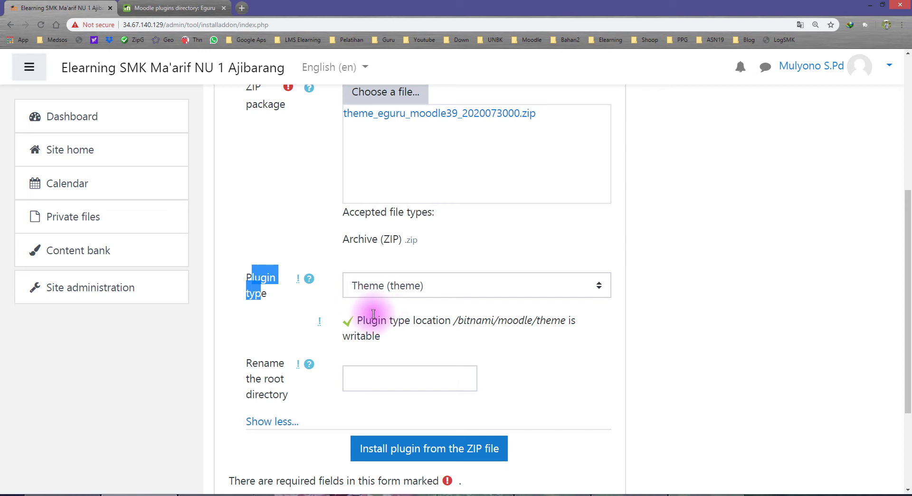
- Start installing the plugin from the uploaded ZIP file and continue past the theme_eguru validation
scroll(390, 314, "down", 3)
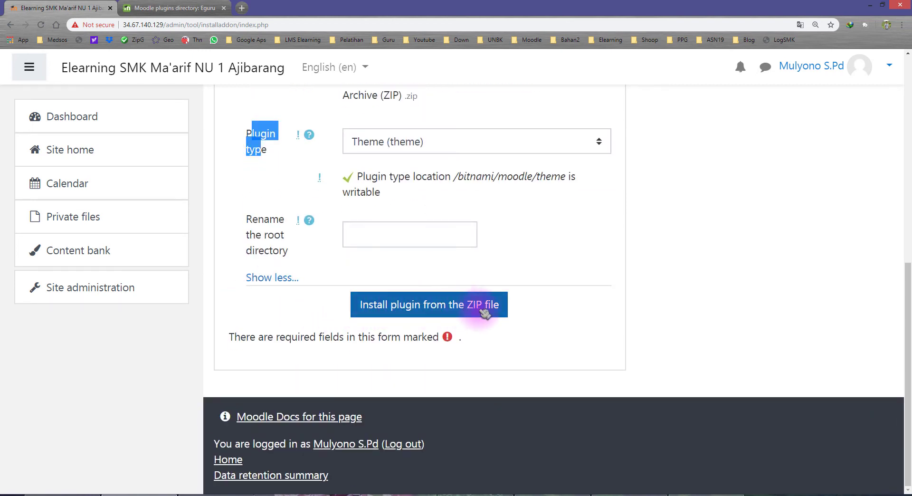
left_click(467, 313)
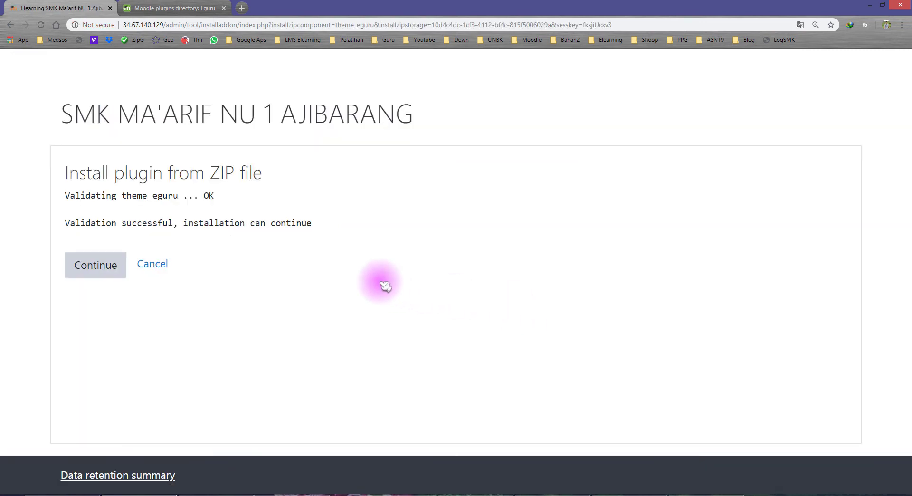
left_click_drag(103, 199, 210, 197)
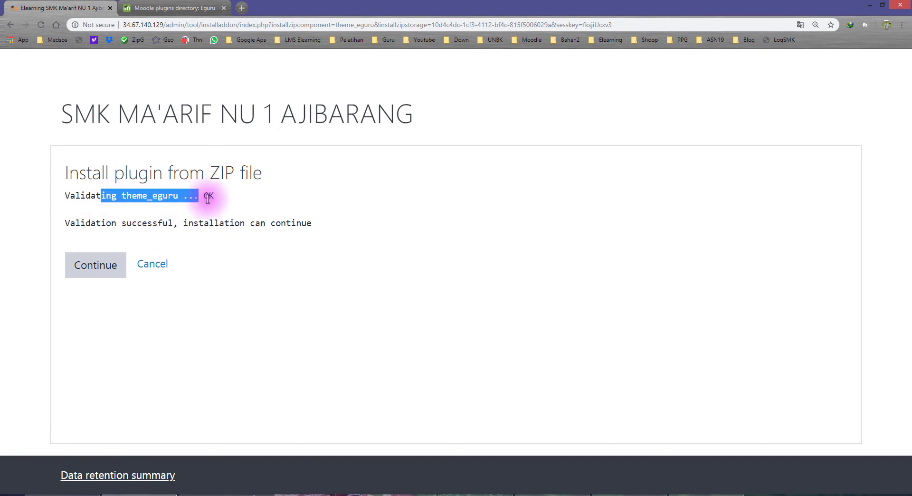
left_click_drag(96, 222, 163, 225)
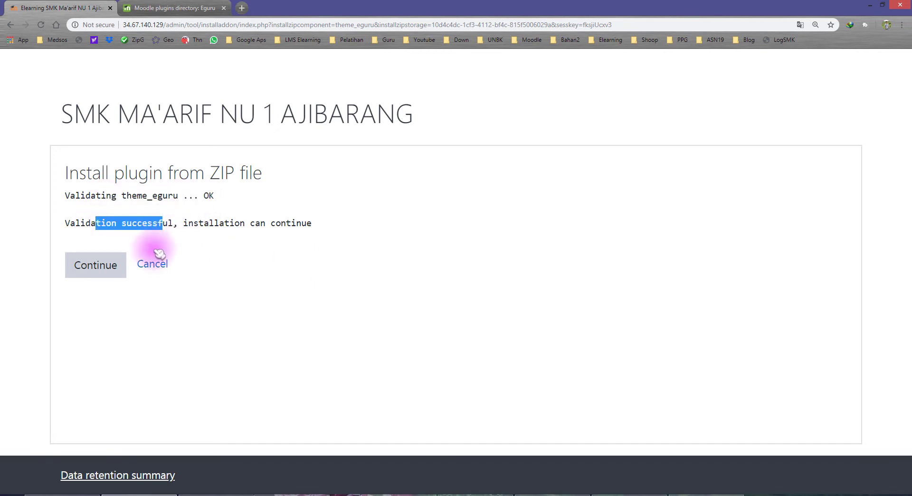
left_click(95, 266)
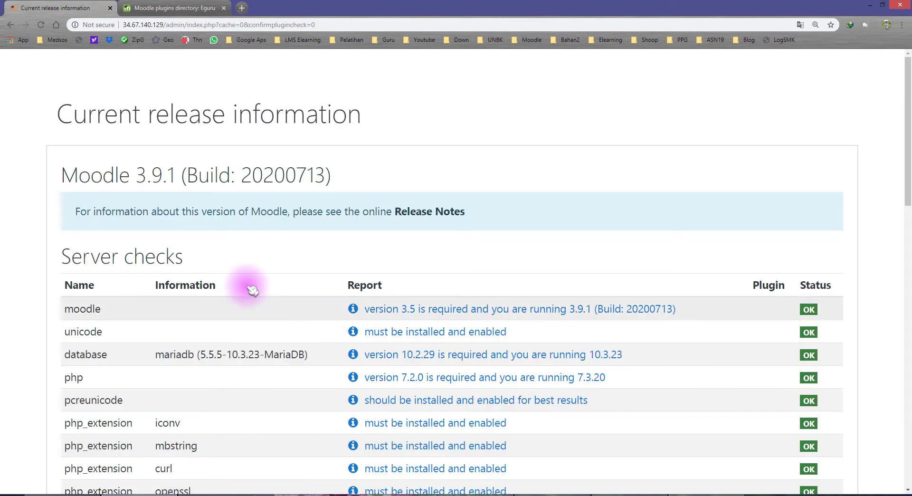
- Review the server checks on the Current release information page and continue to the plugins check
left_click_drag(63, 255, 207, 257)
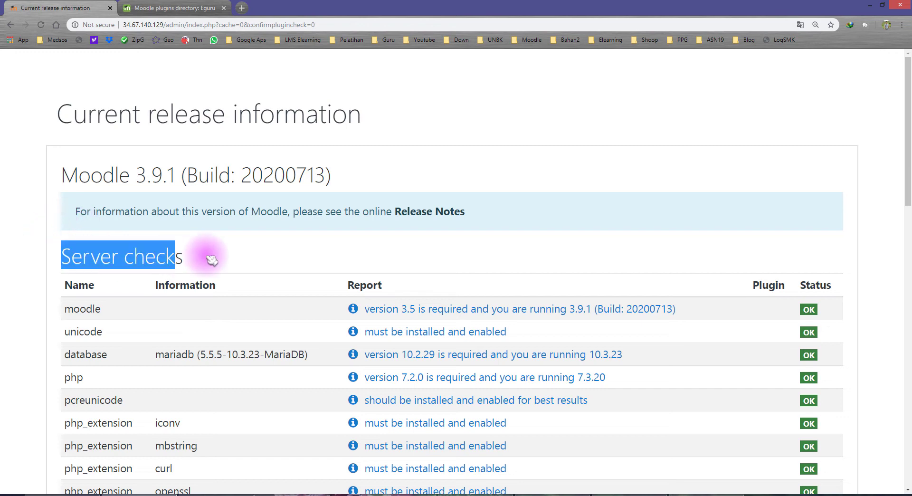
scroll(244, 253, "down", 10)
scroll(255, 258, "down", 6)
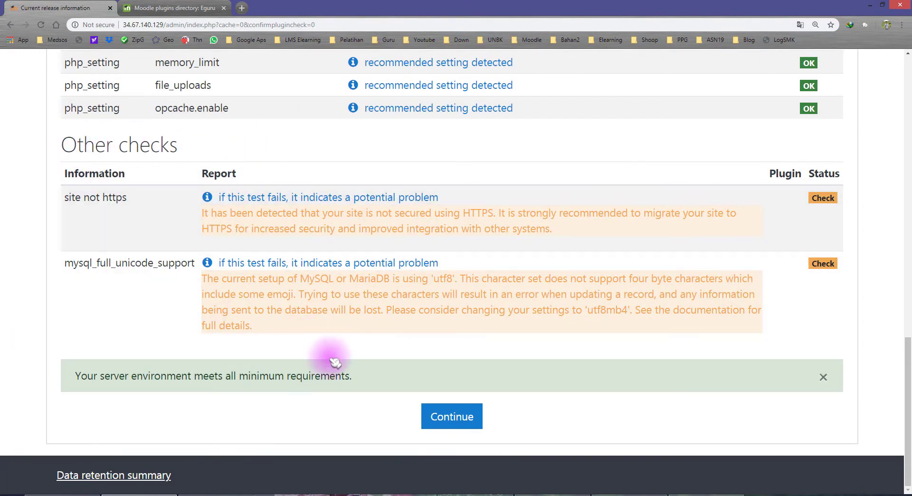
left_click(463, 422)
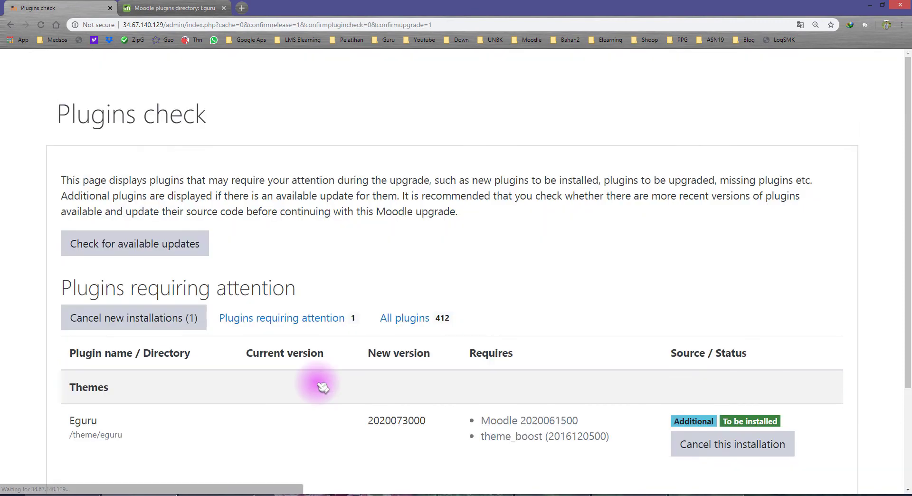
- Upgrade the Moodle database to install the Eguru theme and continue to its new settings
scroll(456, 308, "down", 1)
scroll(456, 317, "down", 1)
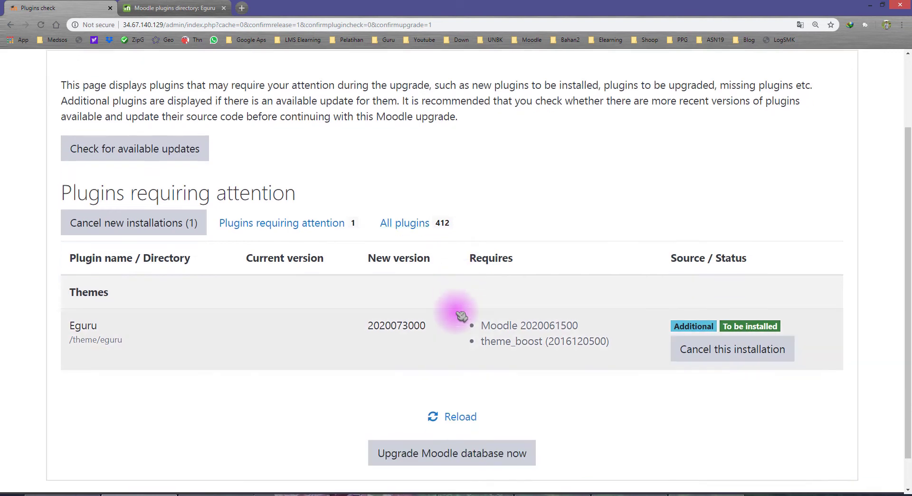
scroll(361, 371, "down", 1)
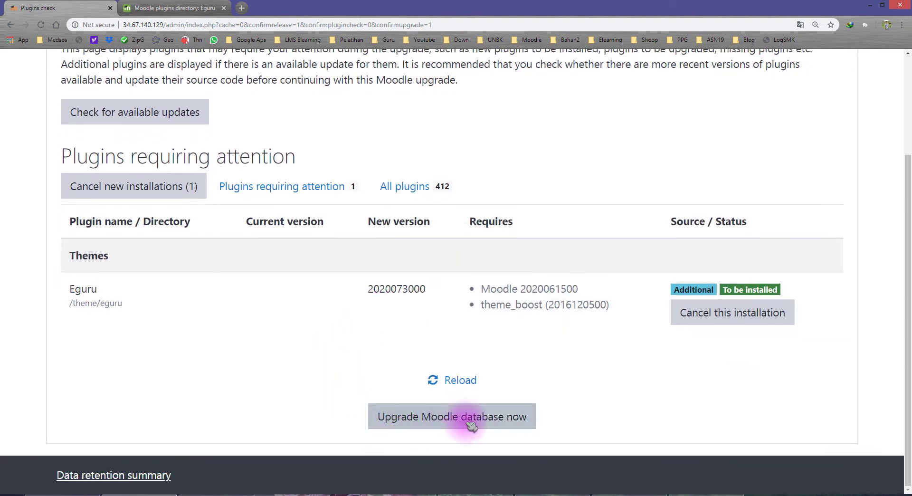
left_click(505, 424)
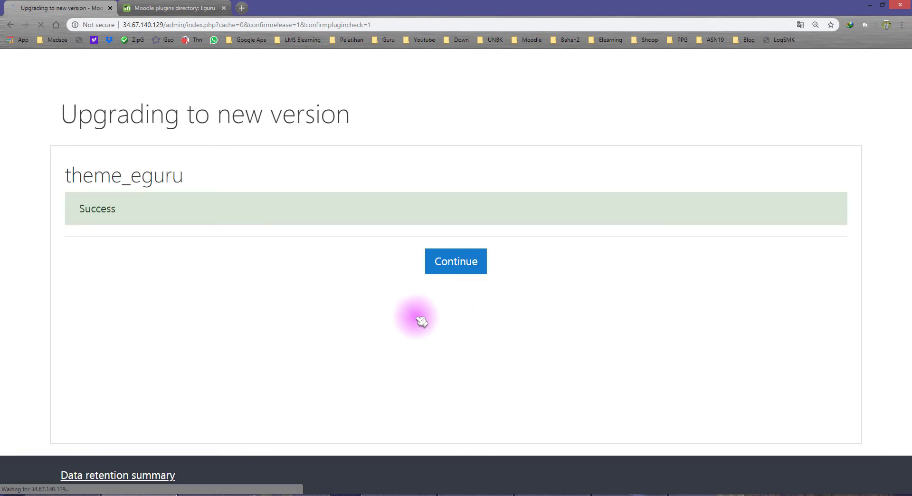
left_click_drag(87, 210, 171, 214)
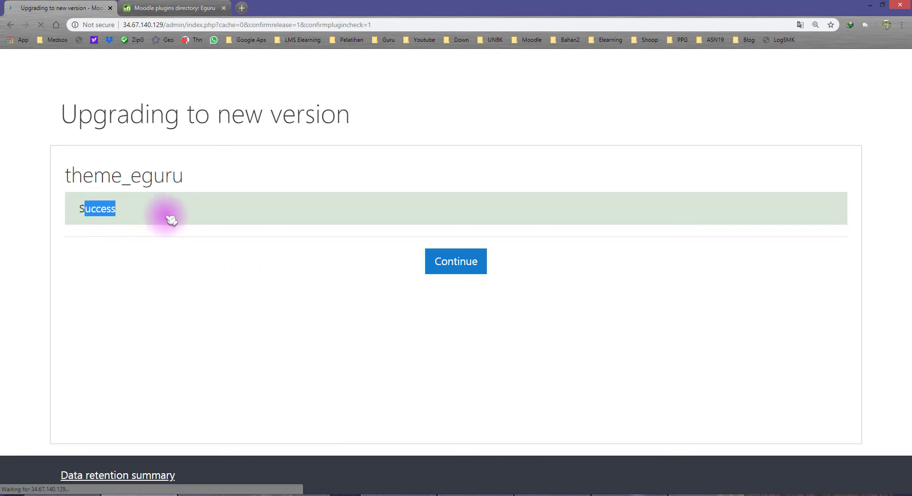
left_click(454, 267)
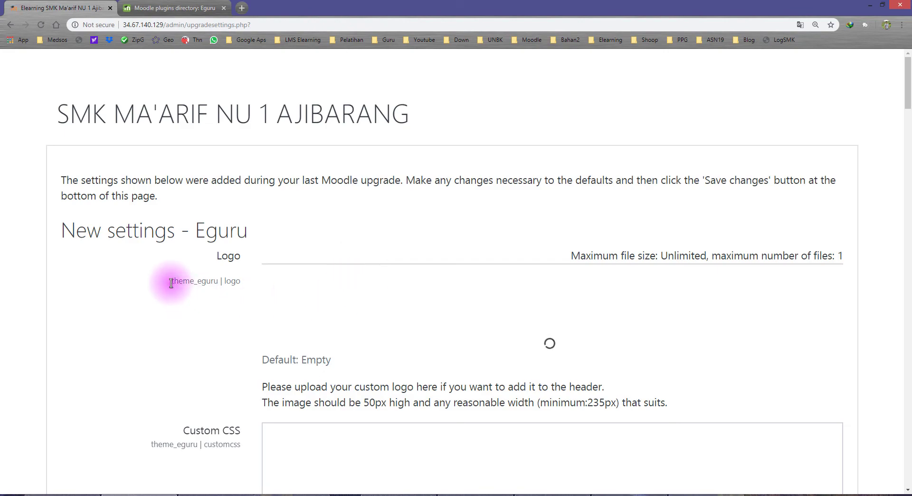
- Save the new Eguru theme settings with their default values
scroll(166, 285, "down", 5)
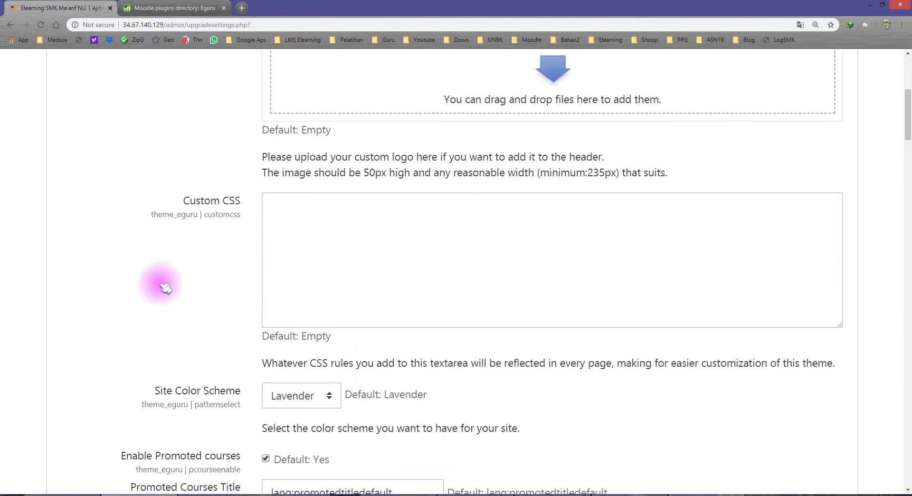
scroll(167, 285, "down", 20)
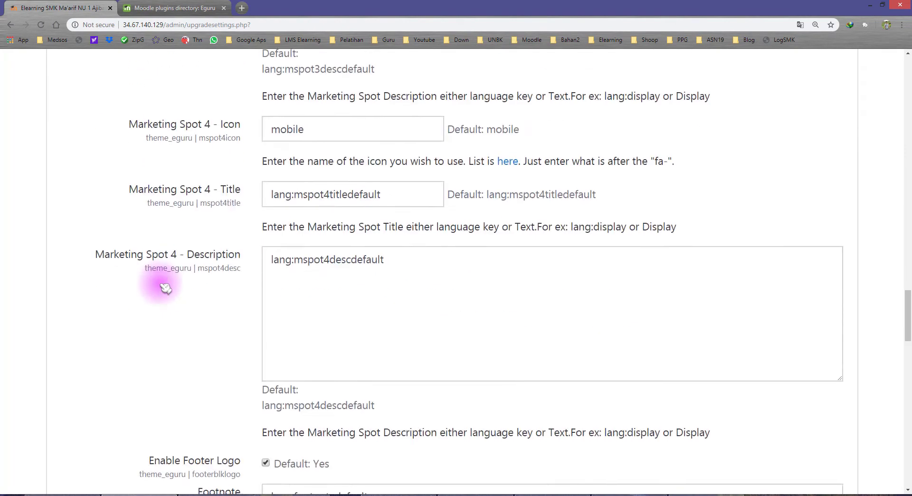
scroll(166, 287, "down", 20)
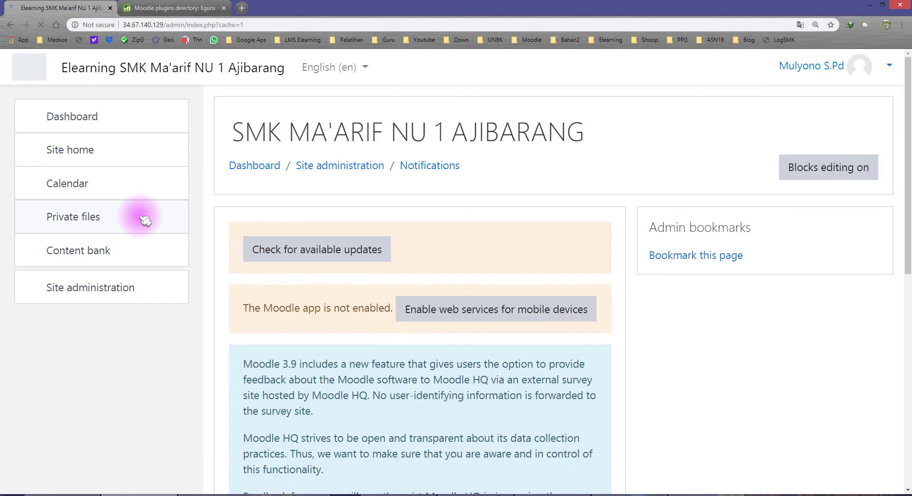
- Open the Theme selector from the Appearance settings in site administration and bring up the theme choices for the Default device type
scroll(176, 333, "down", 7)
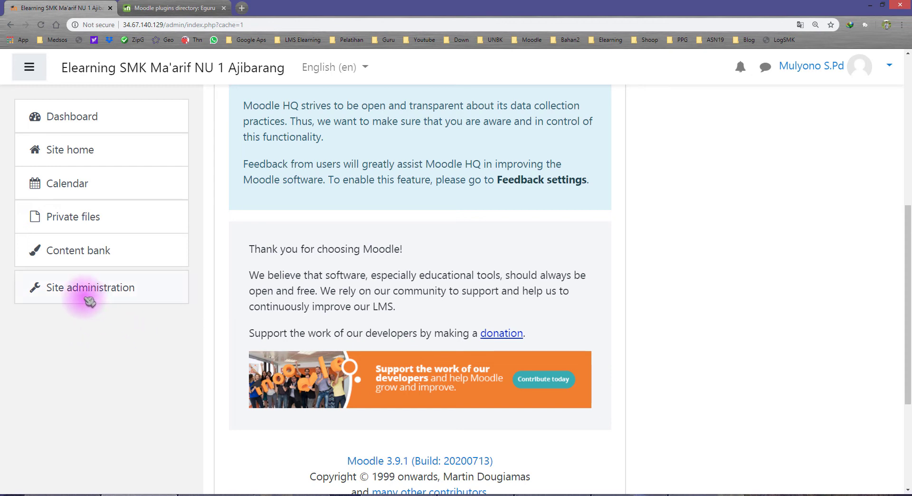
left_click(102, 292)
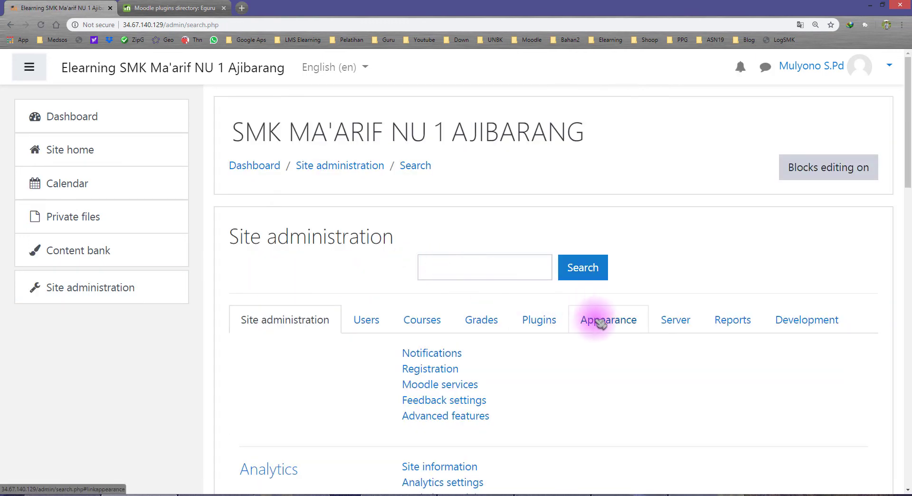
left_click(608, 321)
scroll(589, 319, "down", 7)
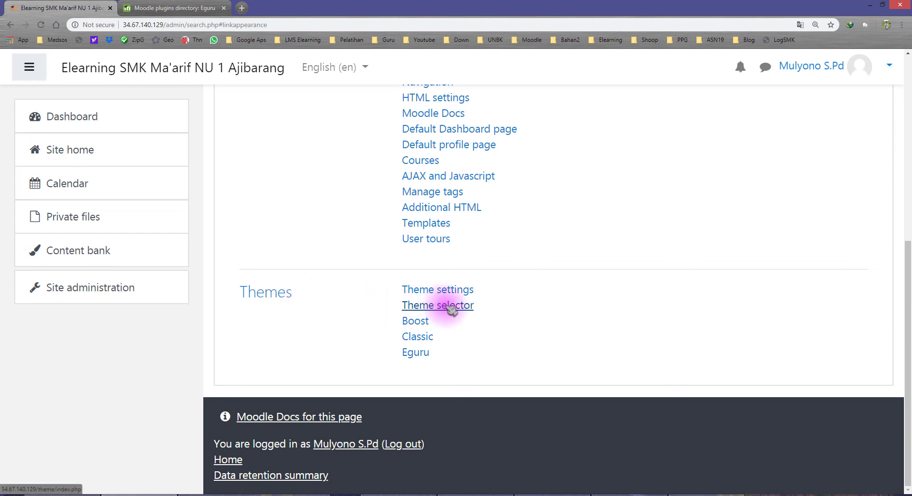
left_click(450, 306)
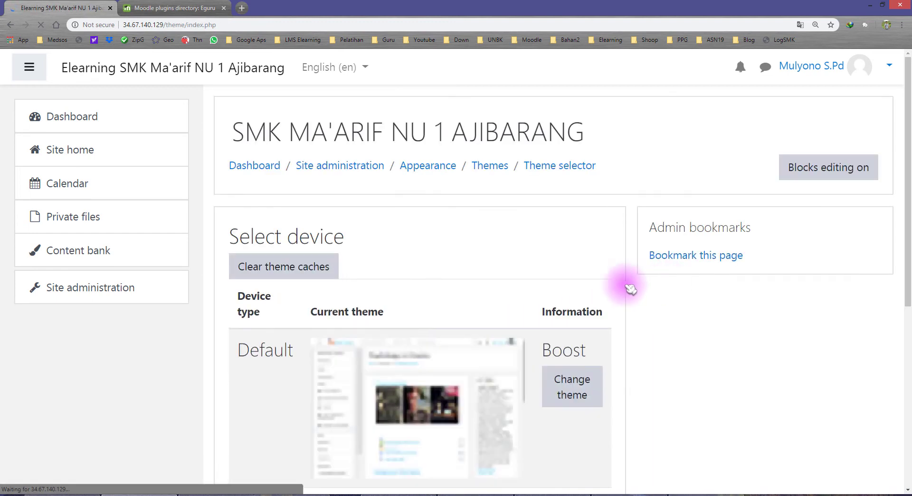
scroll(465, 261, "down", 1)
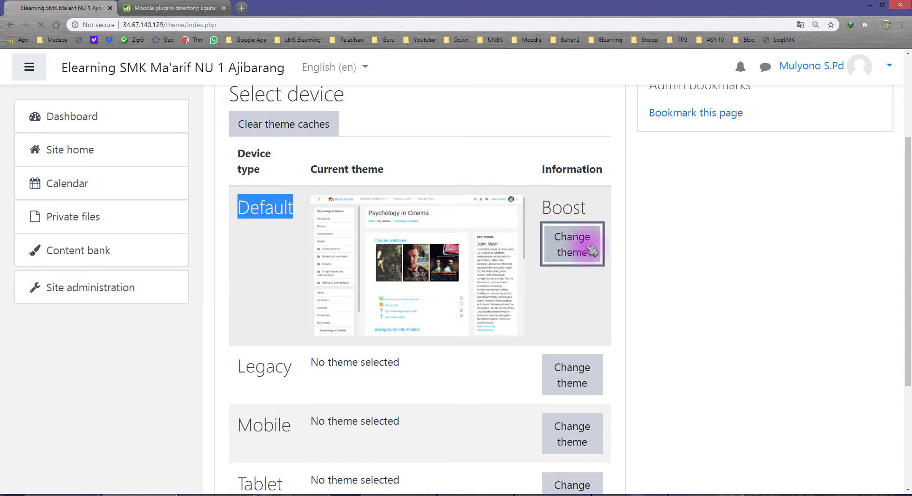
scroll(575, 209, "down", 3)
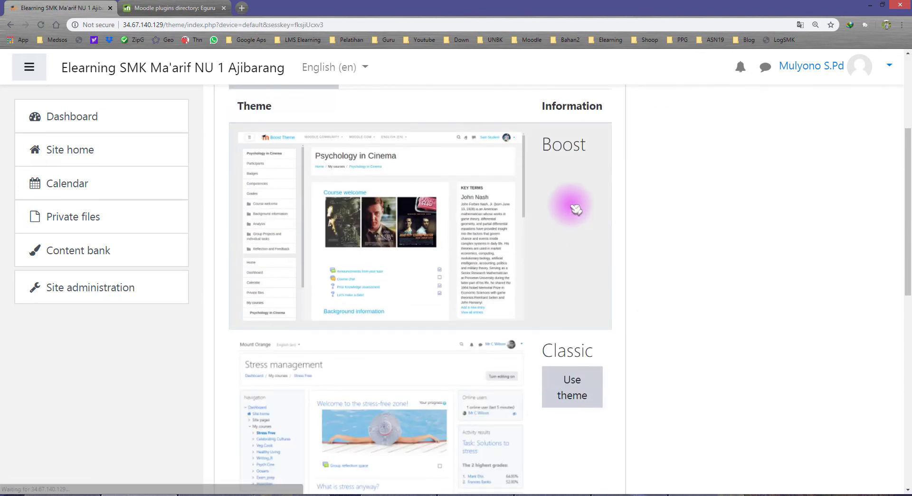
- Choose Eguru from the available themes and apply it to the Default device type
left_click_drag(559, 143, 601, 197)
left_click_drag(565, 350, 634, 343)
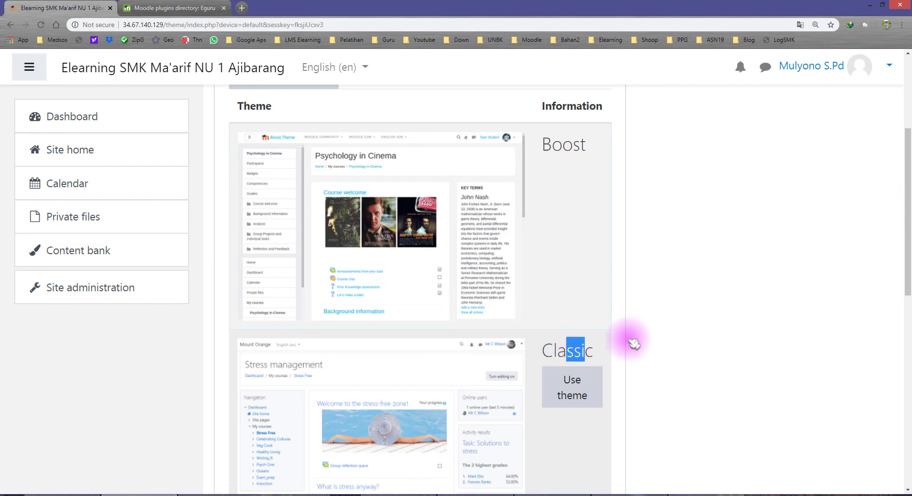
scroll(634, 343, "down", 8)
left_click_drag(543, 189, 587, 187)
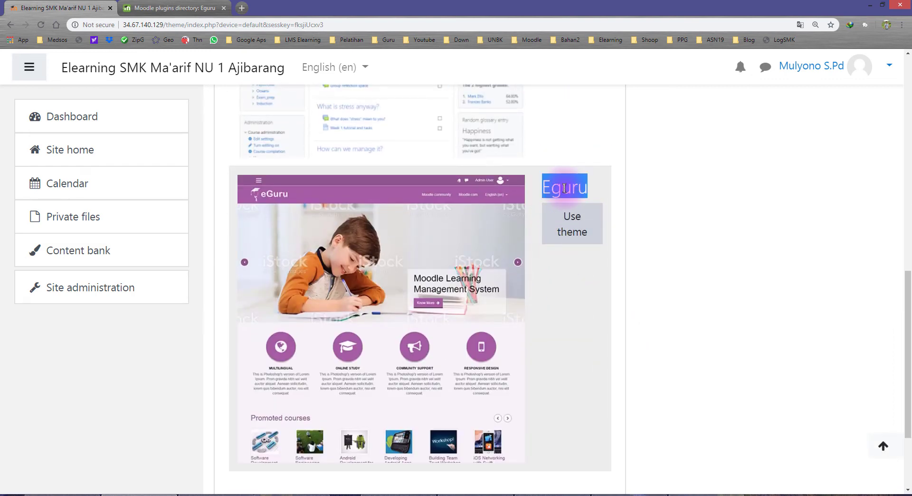
scroll(572, 195, "down", 3)
scroll(566, 214, "up", 3)
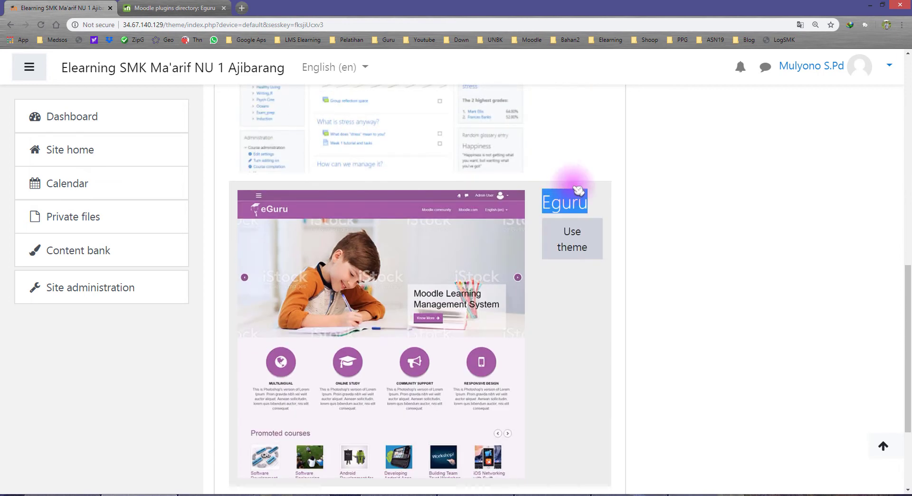
left_click(561, 199)
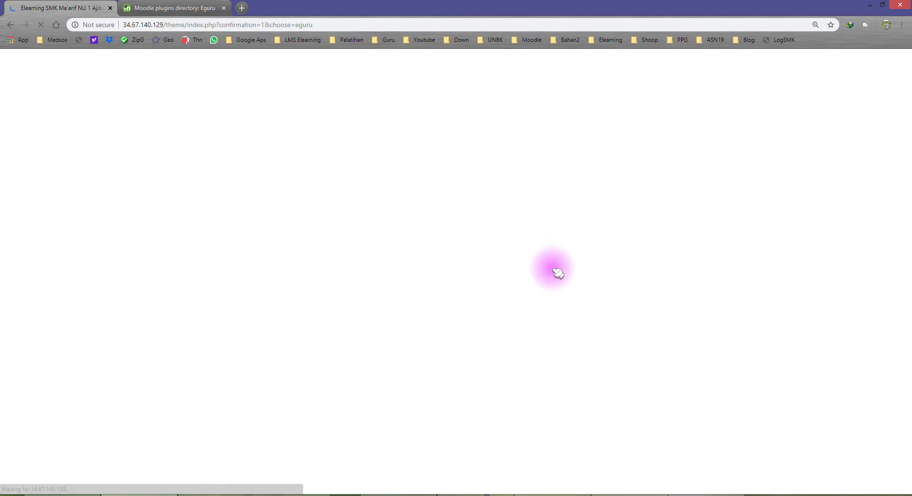
- Review the Eguru theme's preview and credits, continue to the device list and check the Default device entry
scroll(554, 265, "down", 3)
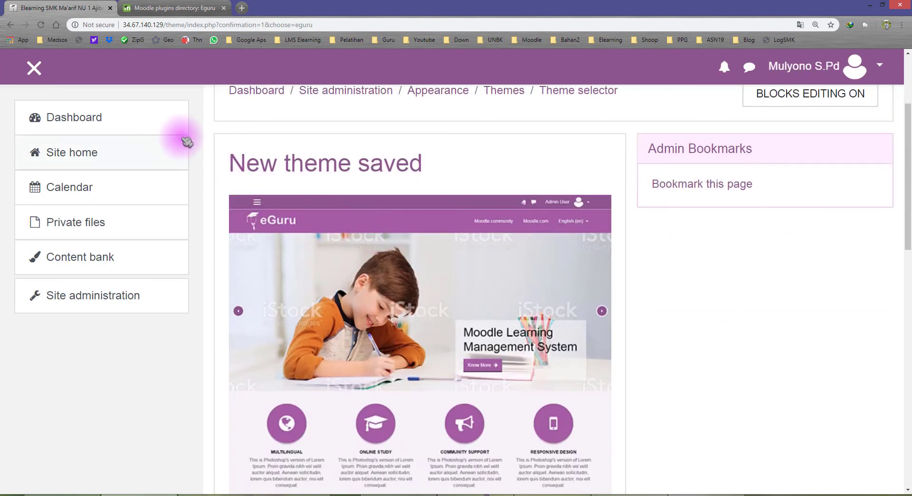
scroll(340, 218, "down", 5)
scroll(341, 218, "up", 4)
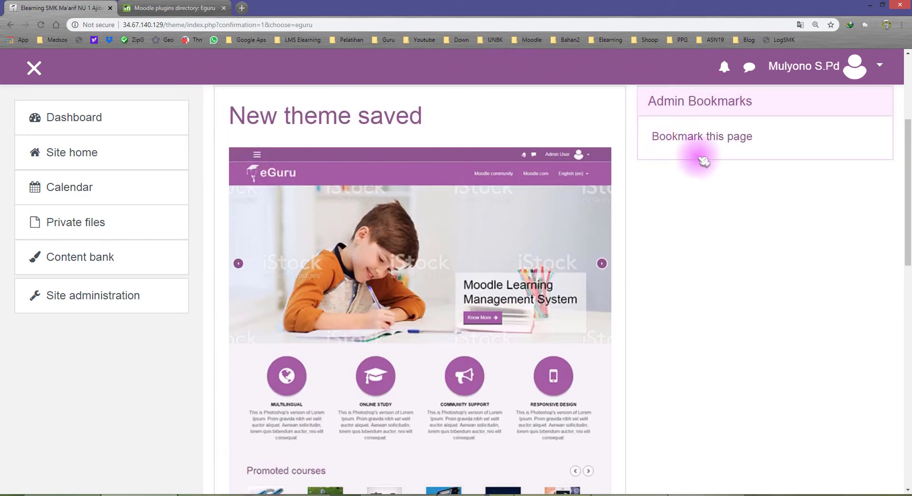
scroll(545, 258, "down", 2)
scroll(545, 259, "down", 7)
scroll(427, 240, "up", 5)
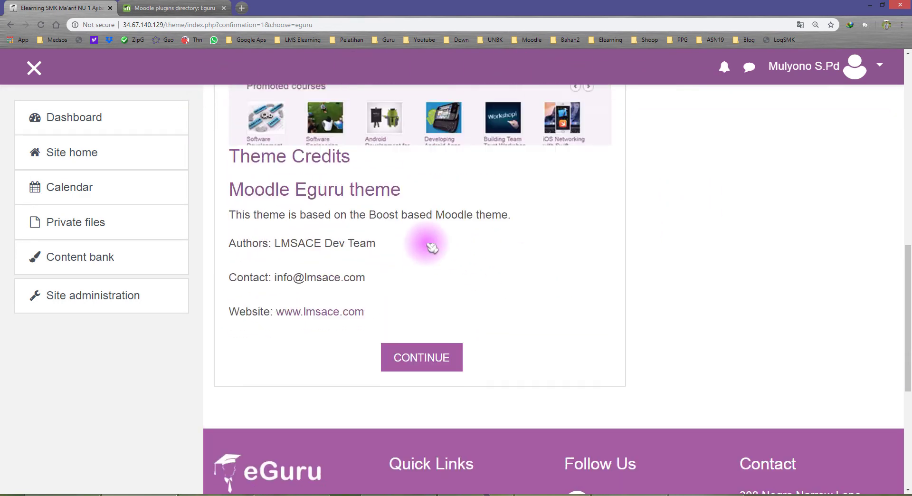
scroll(485, 254, "down", 4)
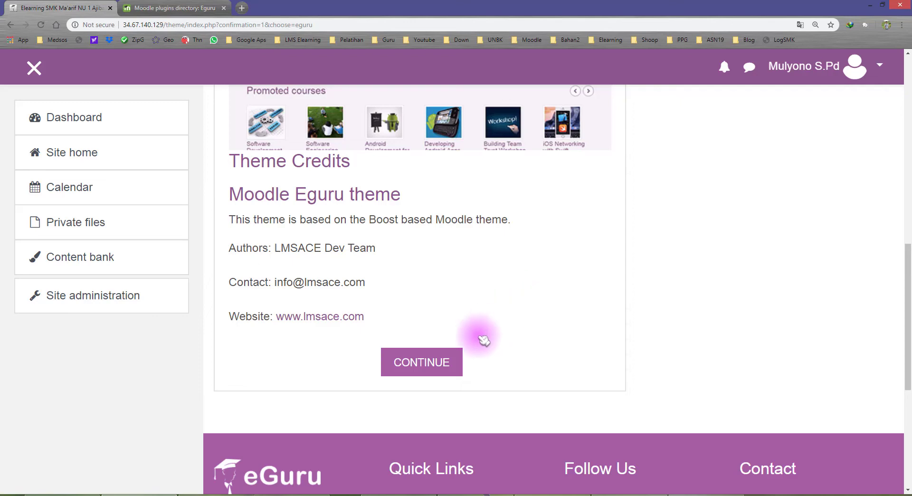
left_click(432, 364)
scroll(522, 320, "down", 5)
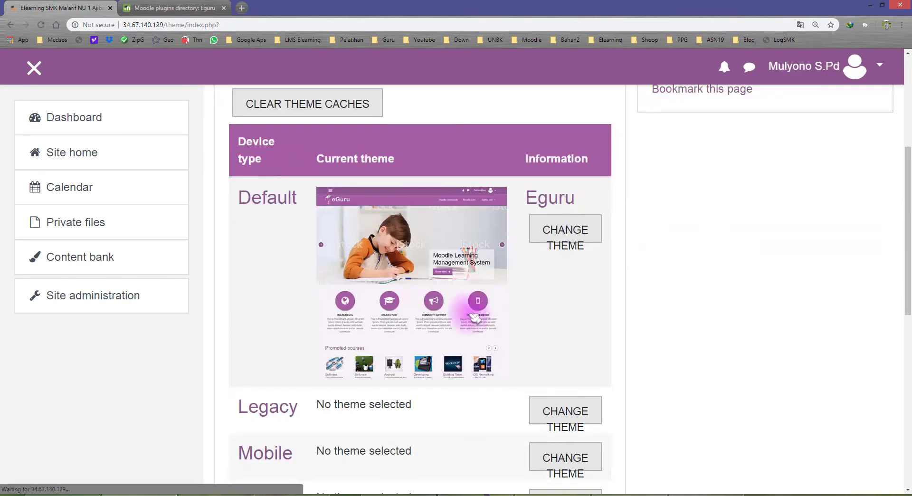
scroll(470, 313, "up", 5)
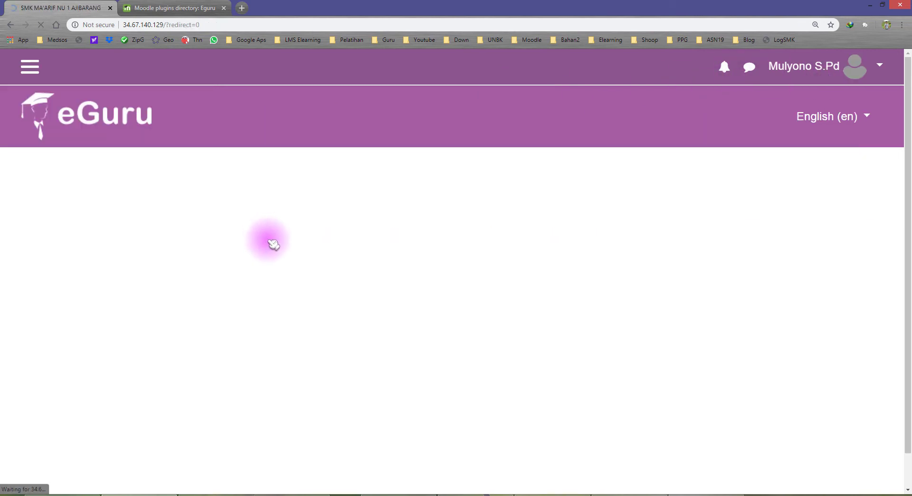
- Examine the site home page in the Eguru theme at 100% zoom, including the slideshow, feature blocks, Available courses and footer
left_click(32, 67)
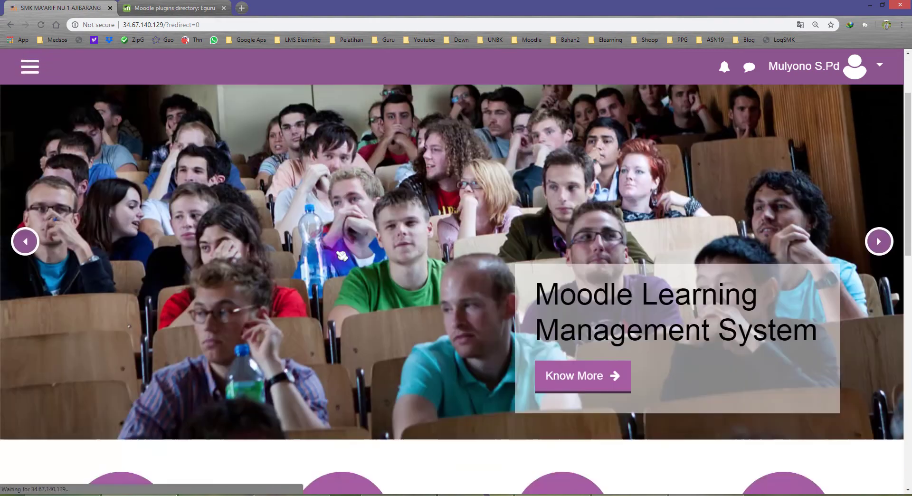
scroll(432, 255, "down", 4)
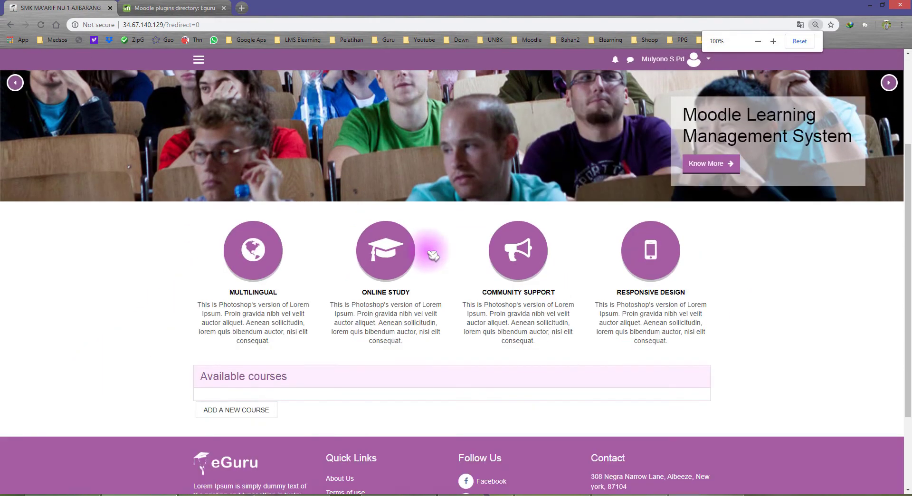
scroll(429, 252, "up", 1)
scroll(632, 292, "down", 5)
scroll(621, 285, "up", 10)
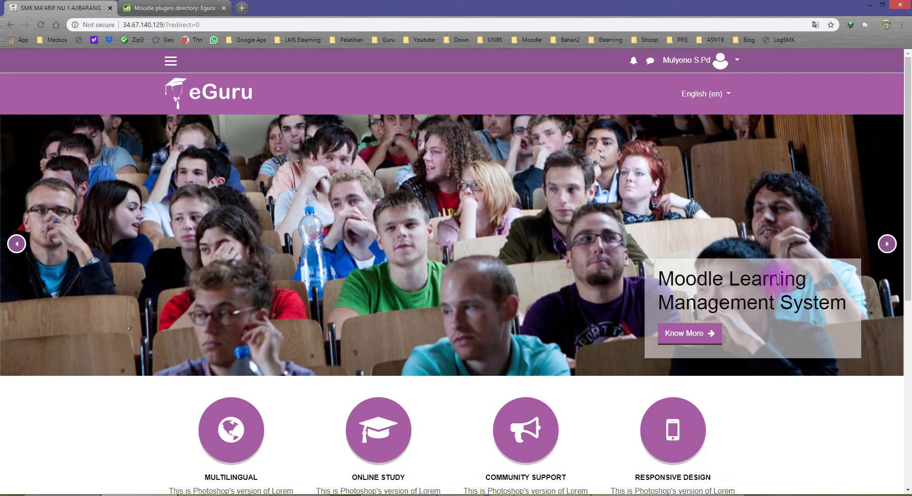
scroll(889, 252, "down", 4)
scroll(889, 242, "up", 4)
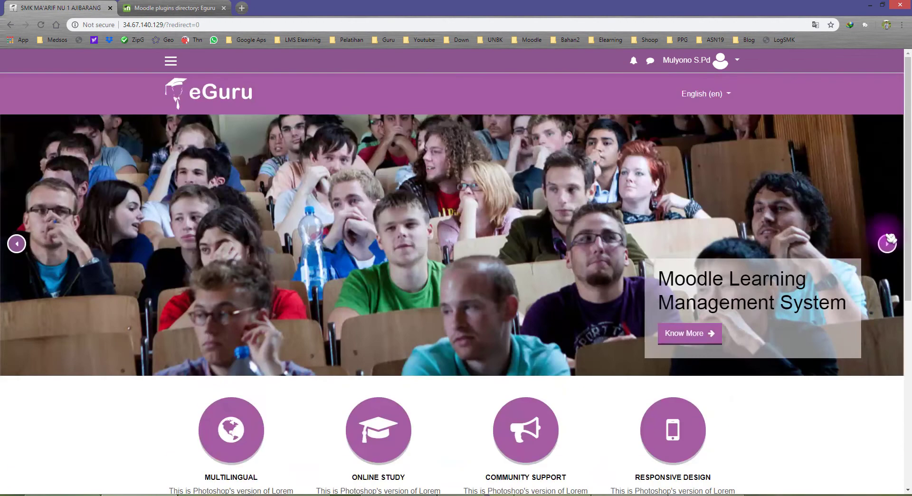
scroll(523, 304, "down", 5)
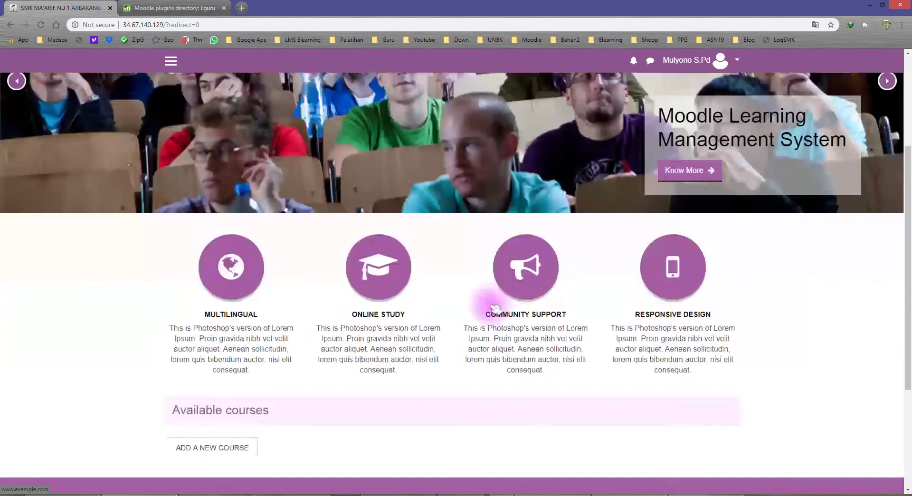
scroll(323, 275, "up", 4)
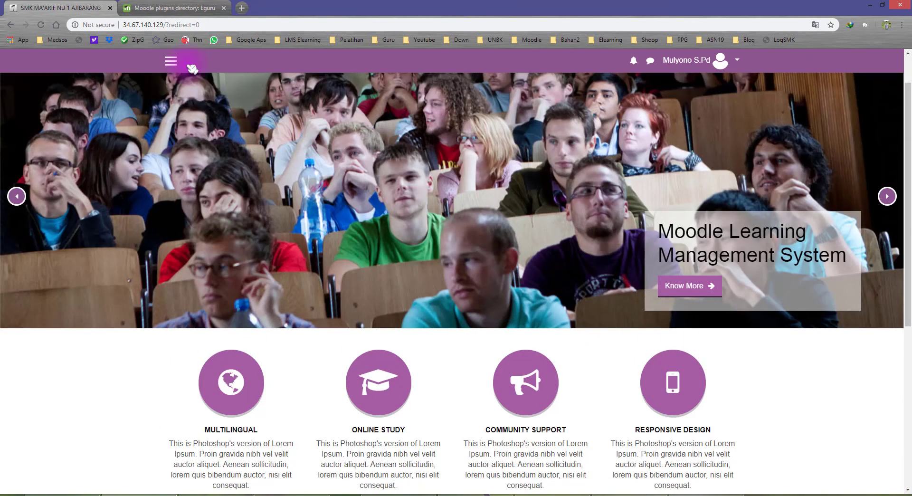
- Open the Theme selector from site administration's Appearance settings and show the theme choices for the Default device type
left_click(173, 63)
left_click(93, 217)
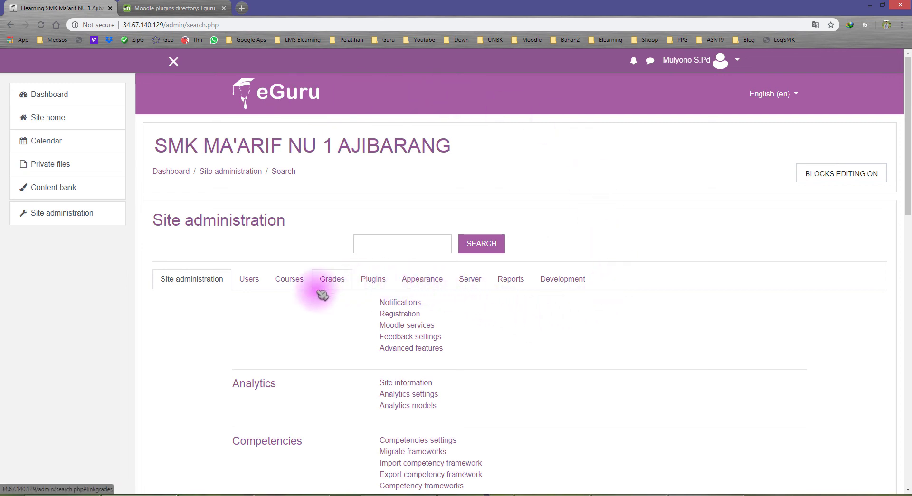
left_click(434, 283)
scroll(488, 354, "down", 6)
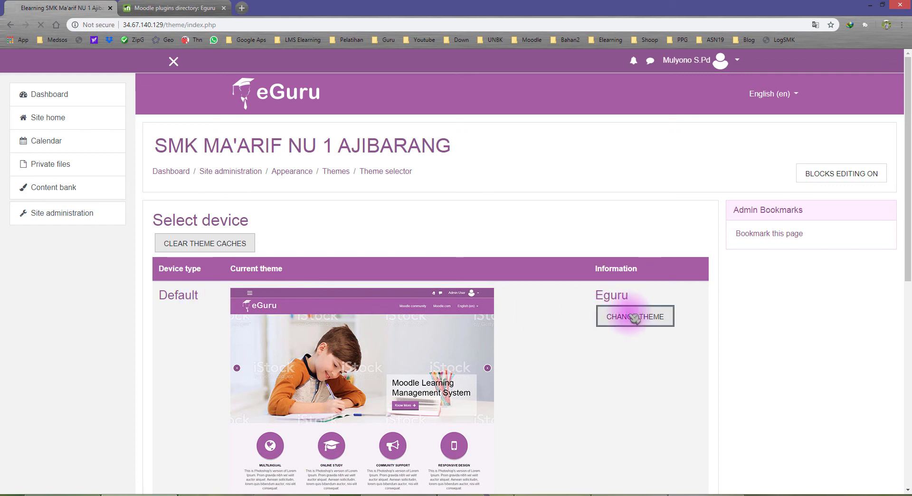
- Apply the Boost theme to the Default device type and continue to the device list
scroll(521, 297, "down", 5)
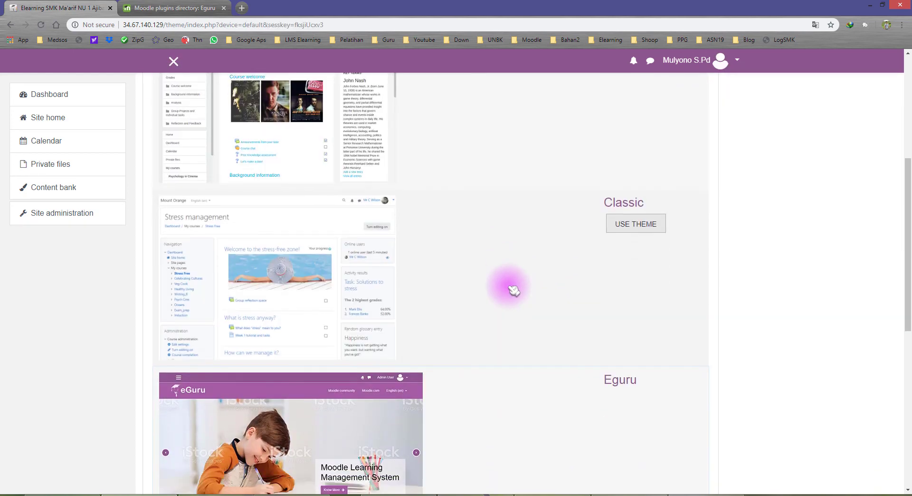
scroll(474, 295, "down", 5)
scroll(380, 285, "up", 4)
scroll(323, 323, "down", 3)
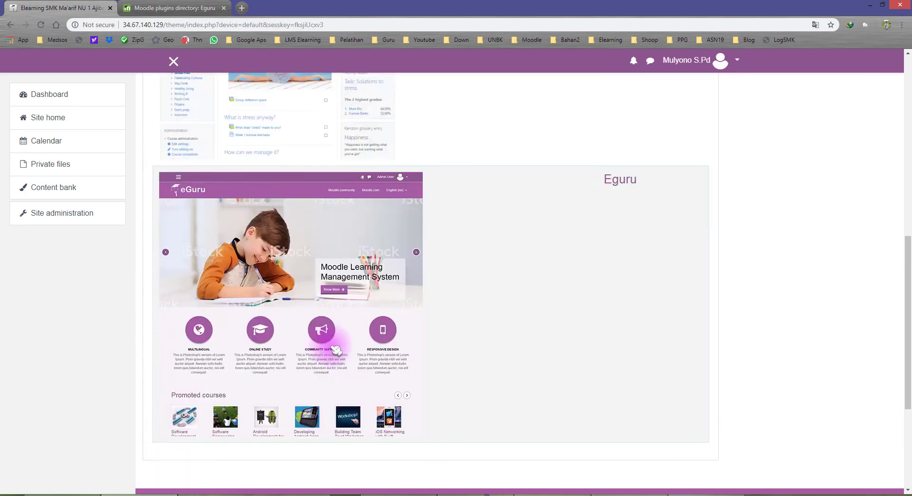
scroll(336, 350, "down", 1)
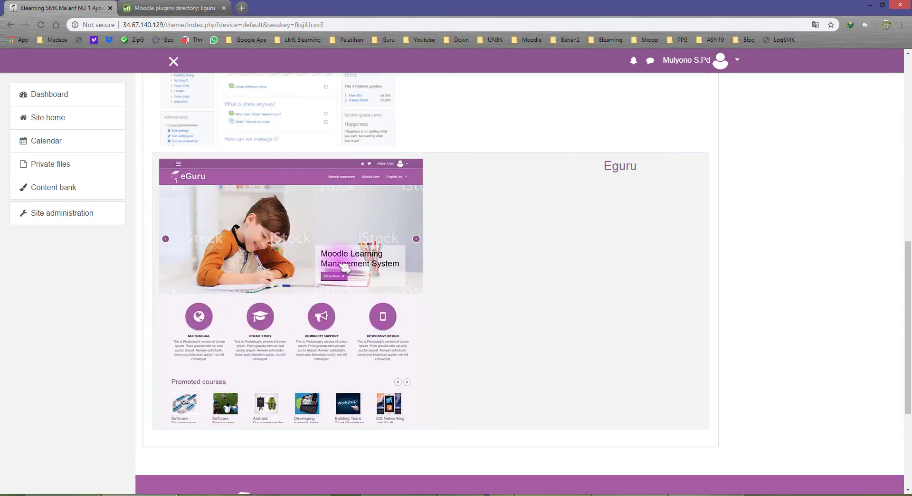
scroll(404, 284, "up", 5)
scroll(489, 280, "up", 4)
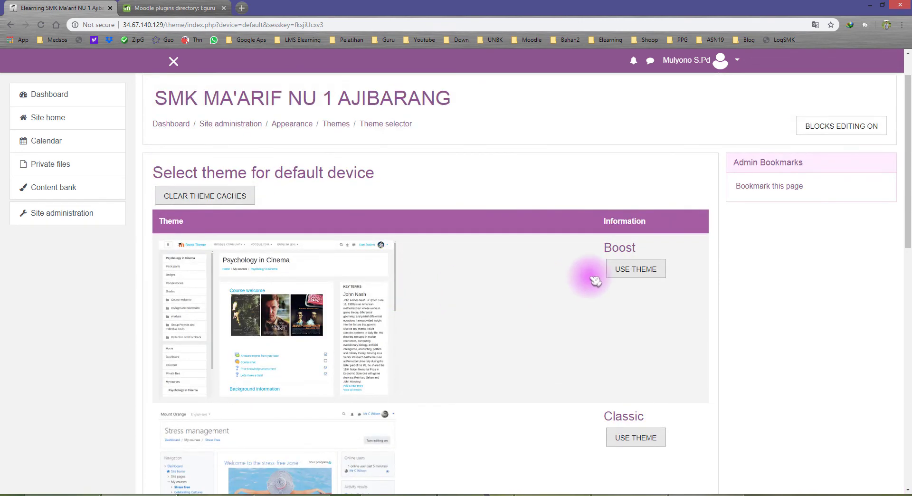
scroll(646, 309, "down", 4)
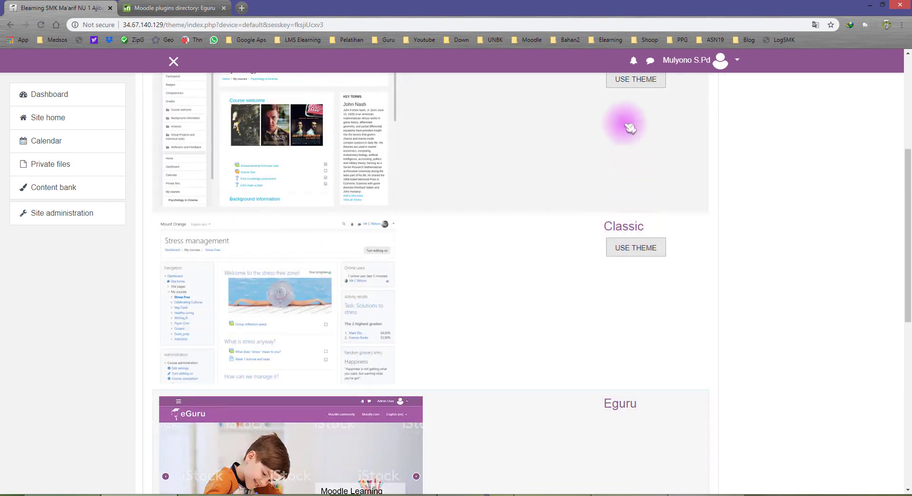
scroll(629, 127, "up", 2)
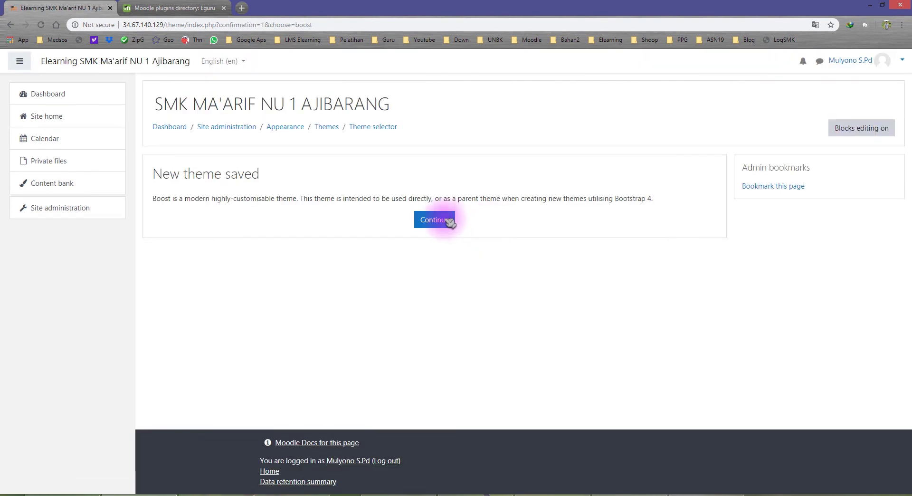
left_click(449, 222)
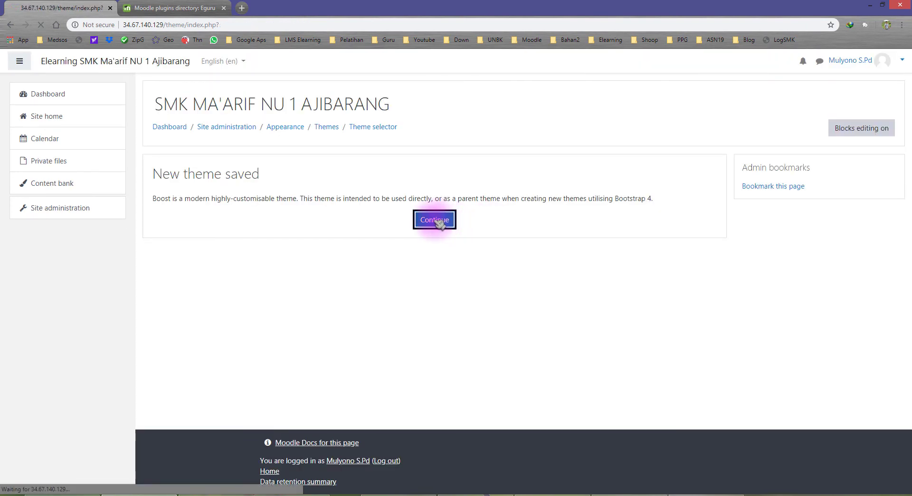
scroll(230, 224, "down", 2)
scroll(394, 181, "up", 2)
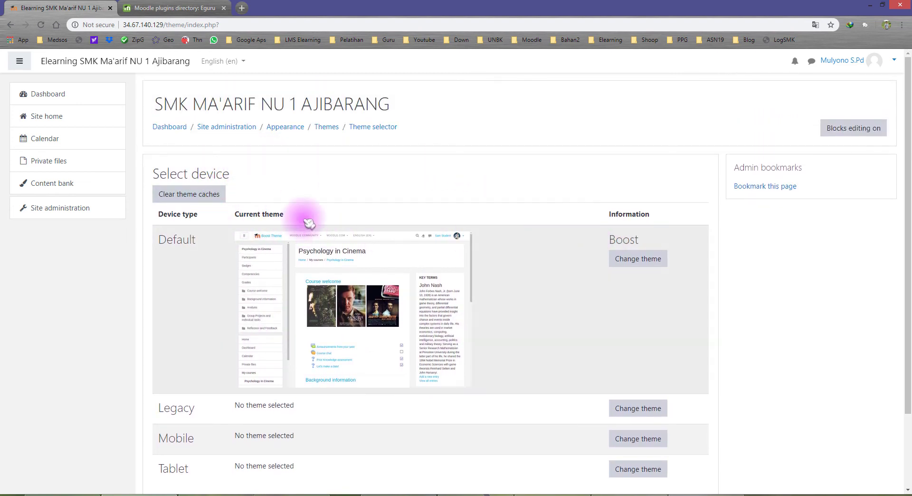
- Open the Plugins overview from the plugin settings in site administration
left_click(81, 216)
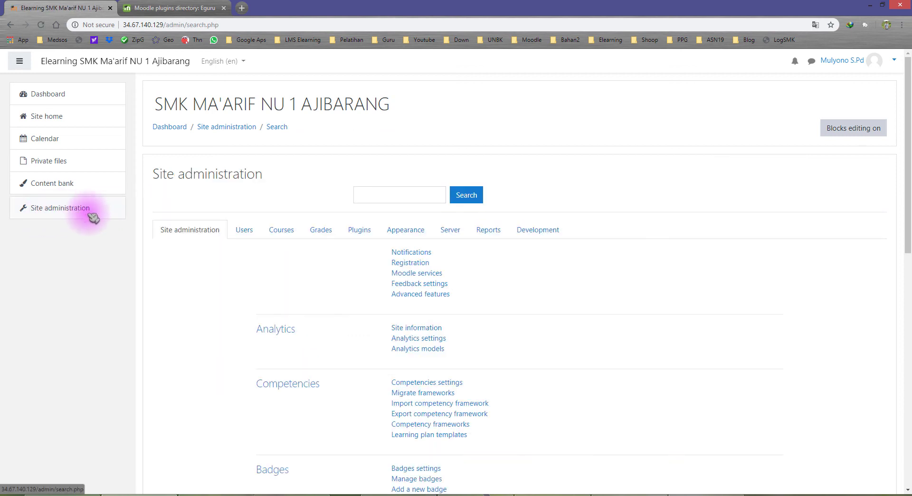
left_click(359, 230)
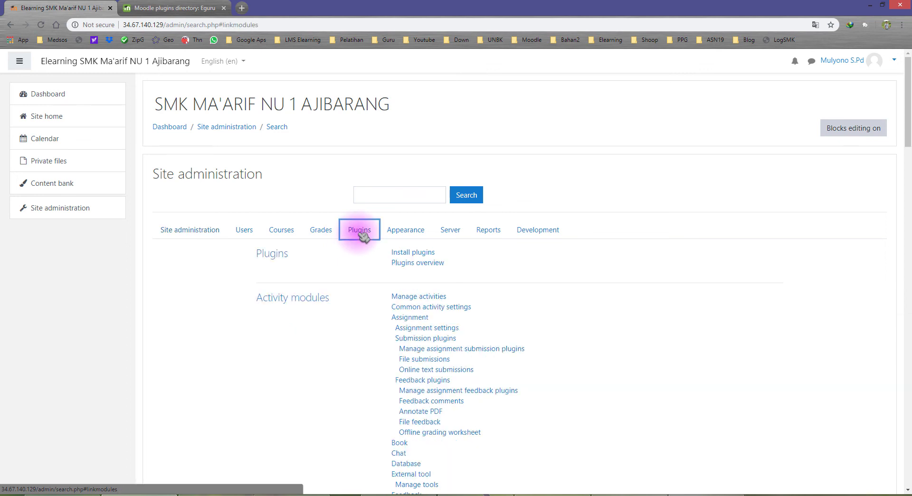
left_click(417, 263)
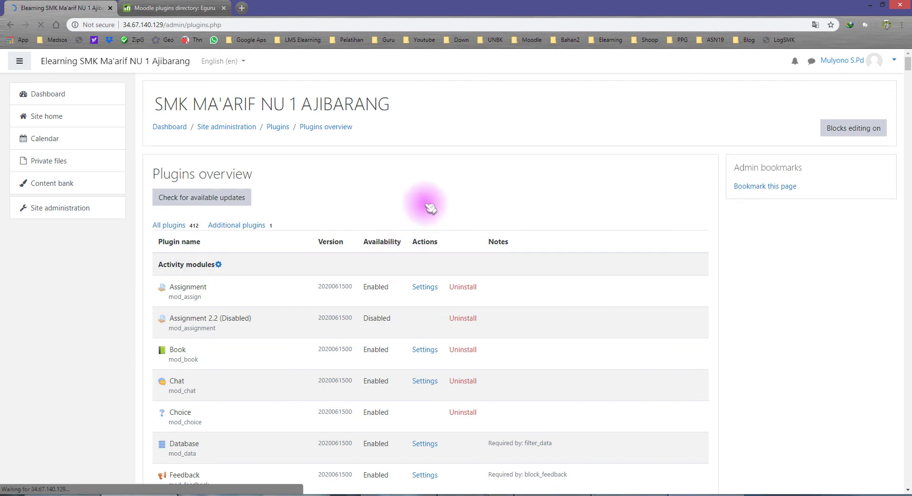
- Enlarge the Plugins overview to 125% and find "theme" on the page to locate the Themes section
key("ctrl+f")
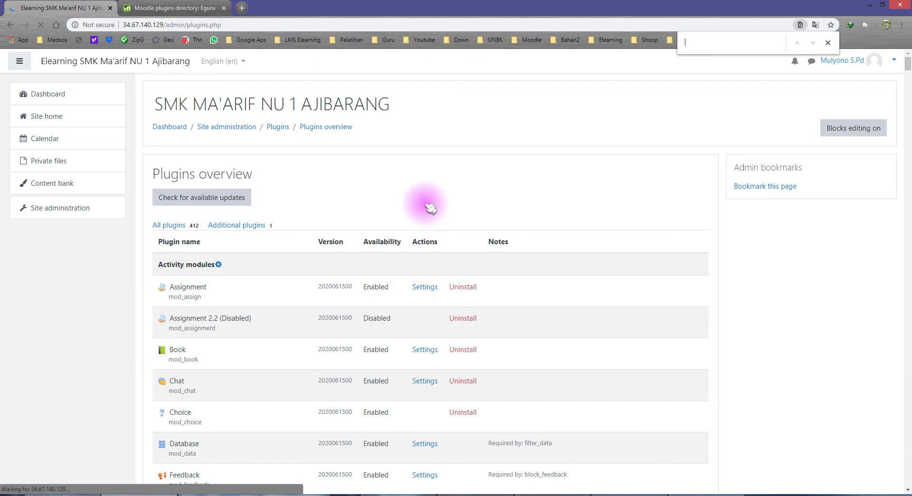
key("ctrl+plus")
key("ctrl+plus")
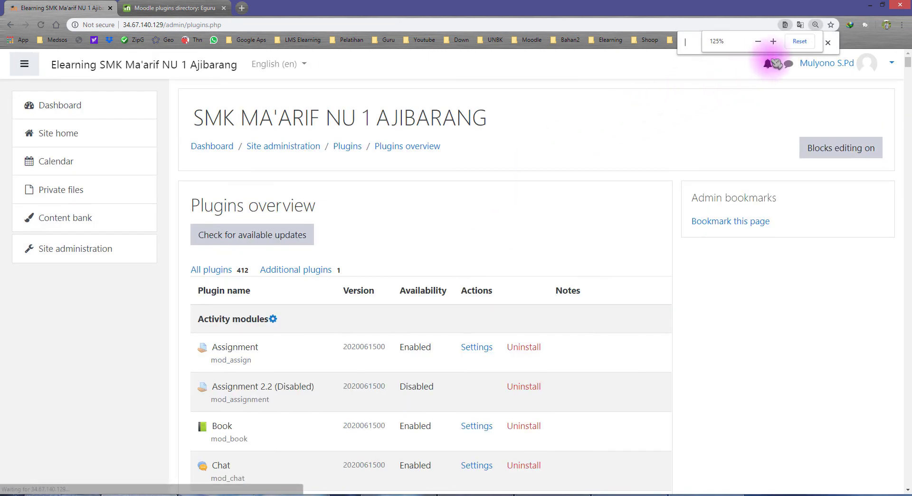
left_click(828, 44)
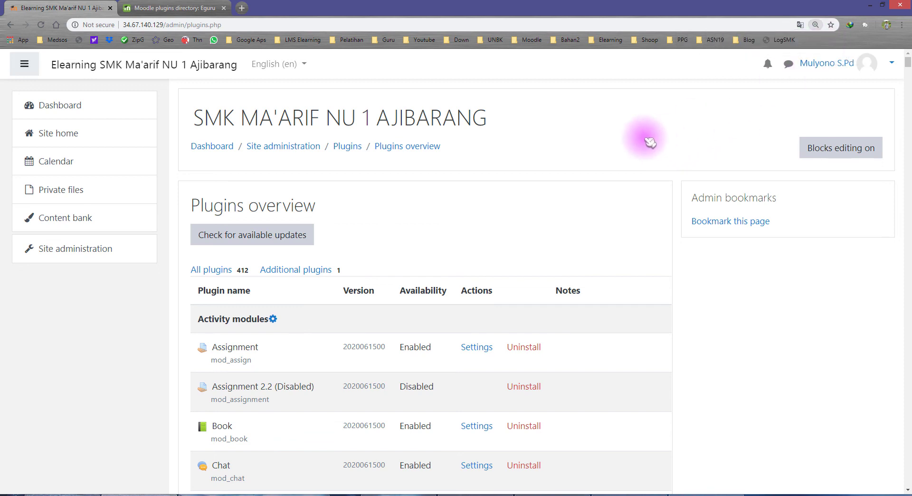
key("ctrl+f")
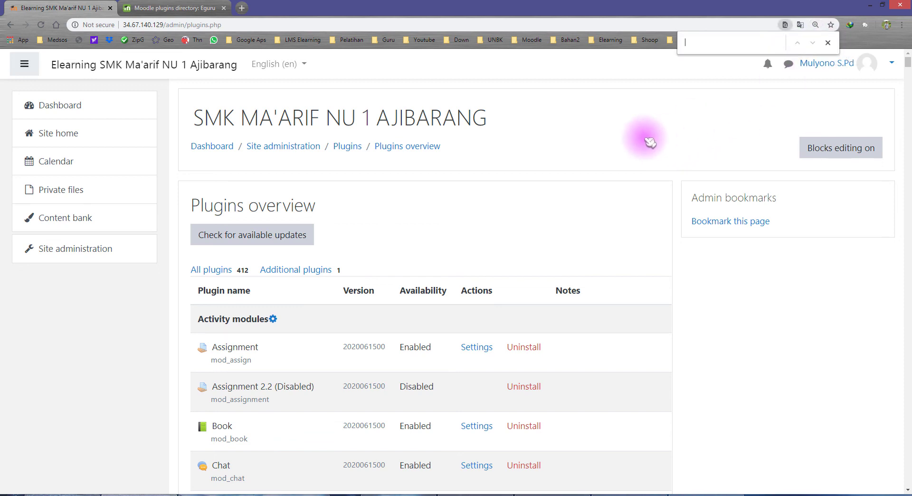
type("theme")
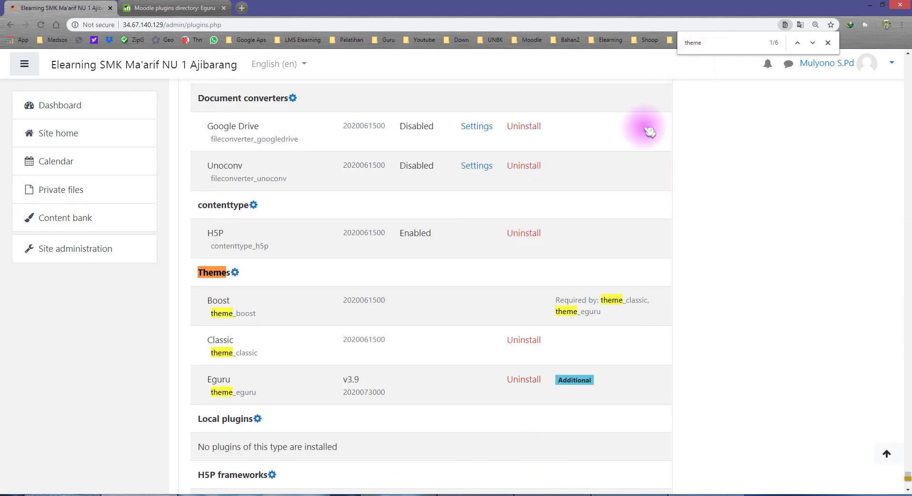
left_click_drag(289, 279, 203, 272)
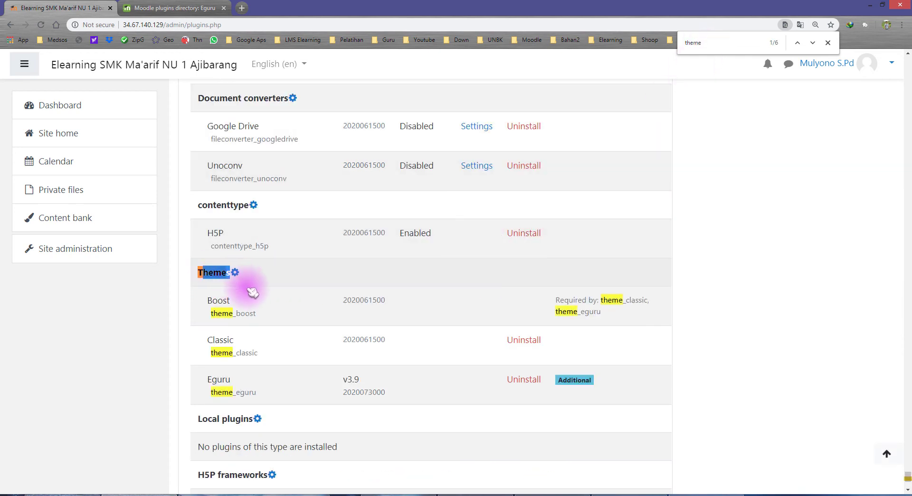
- Examine the Boost, Classic and Eguru entries in the Themes section and find the uninstall option for Eguru
left_click_drag(252, 292, 261, 315)
left_click(228, 307)
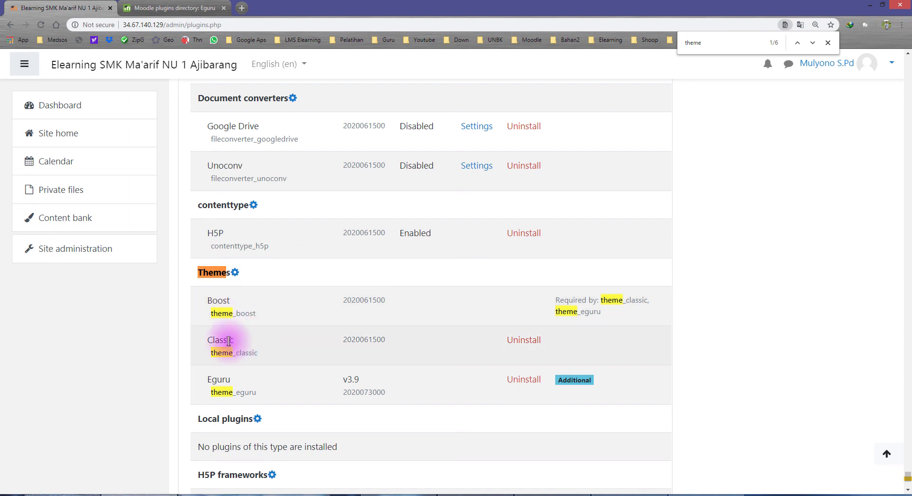
mouse_move(231, 380)
left_mouse_down()
mouse_move(244, 381)
mouse_move(215, 382)
left_mouse_up()
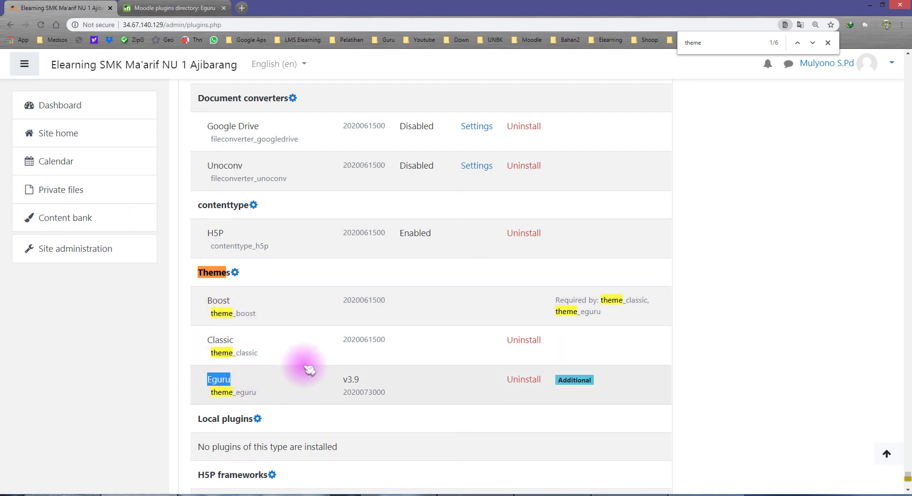
scroll(301, 366, "down", 2)
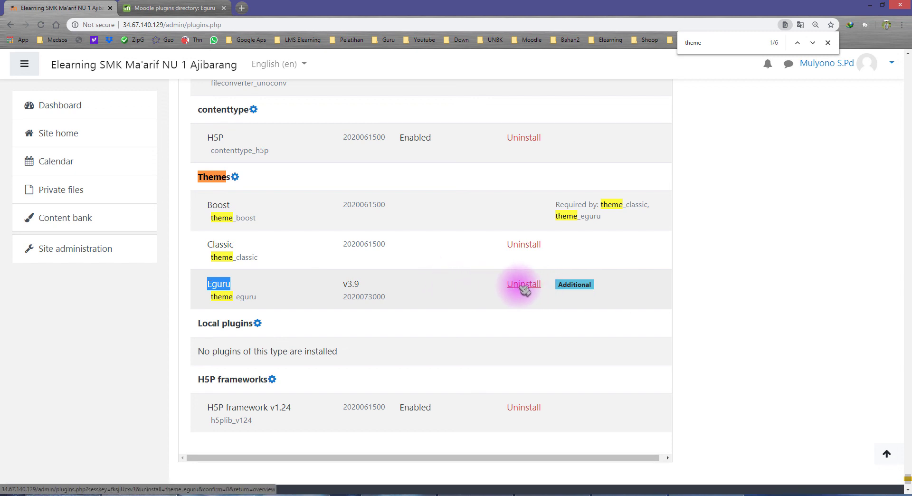
- Open site administration and review its Plugins and Appearance settings, ending on the Plugins category
left_click(110, 247)
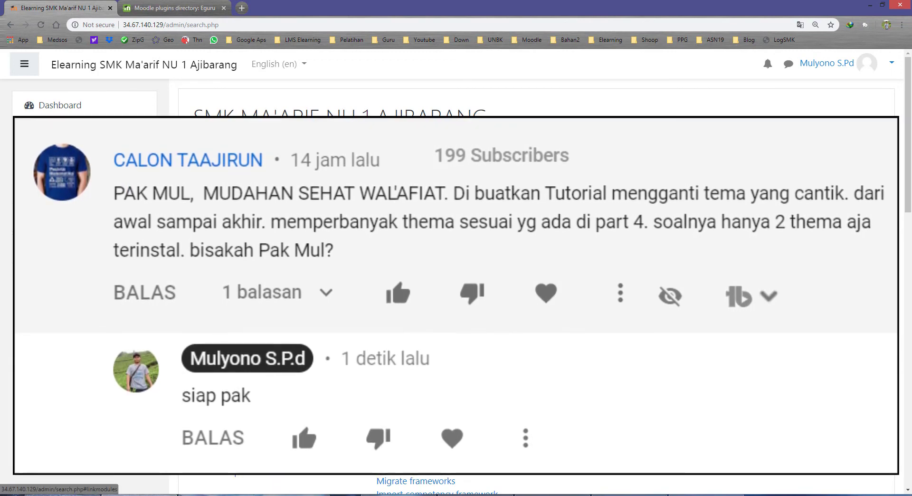
left_click(484, 180)
left_click(531, 180)
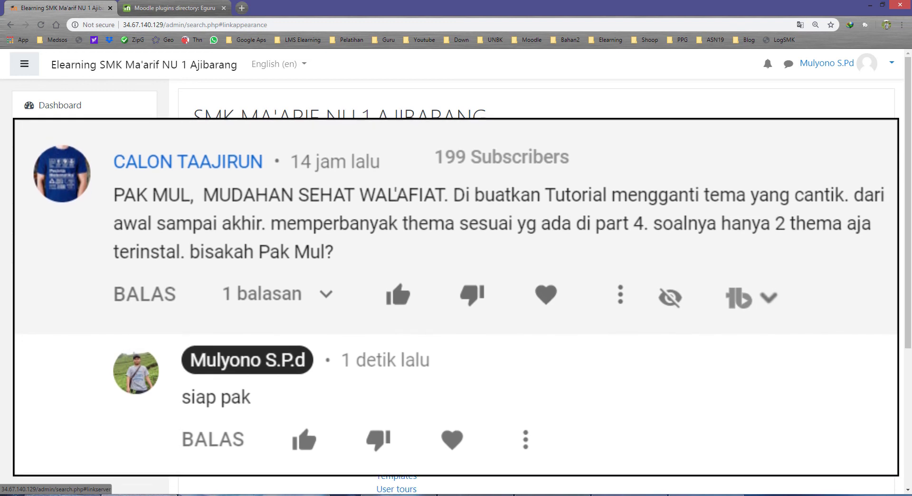
left_click(485, 180)
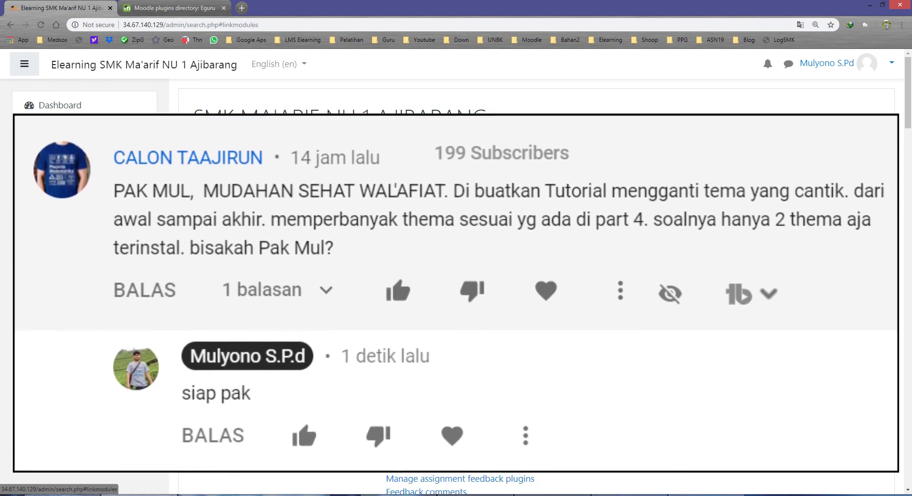